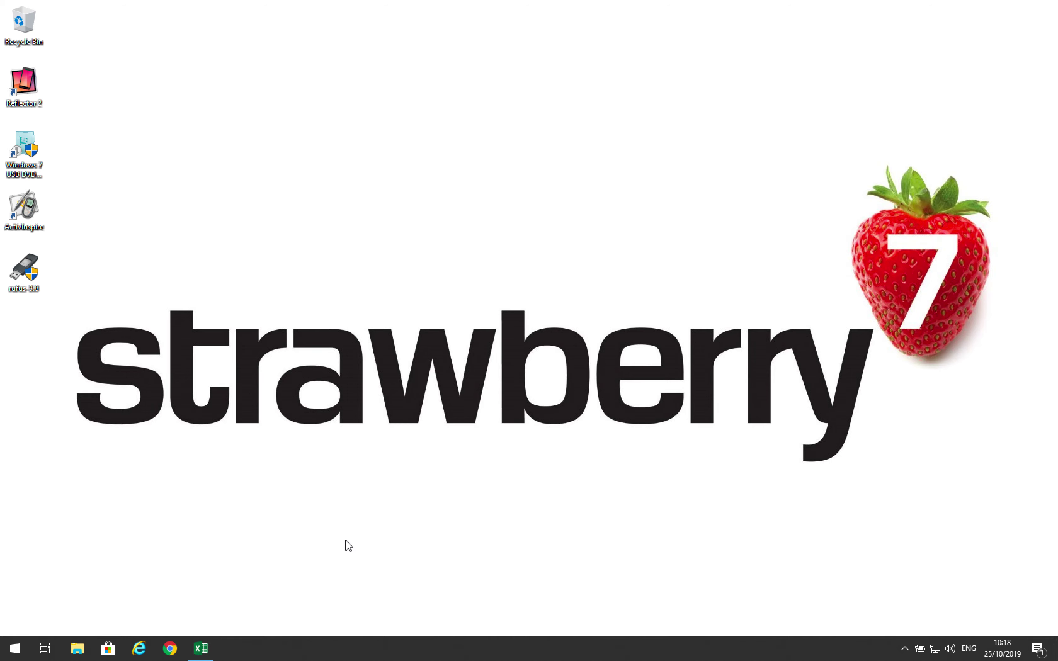
Restore the Book1 workbook on Sheet2 and select the four full names in A2:A5
click(196, 652)
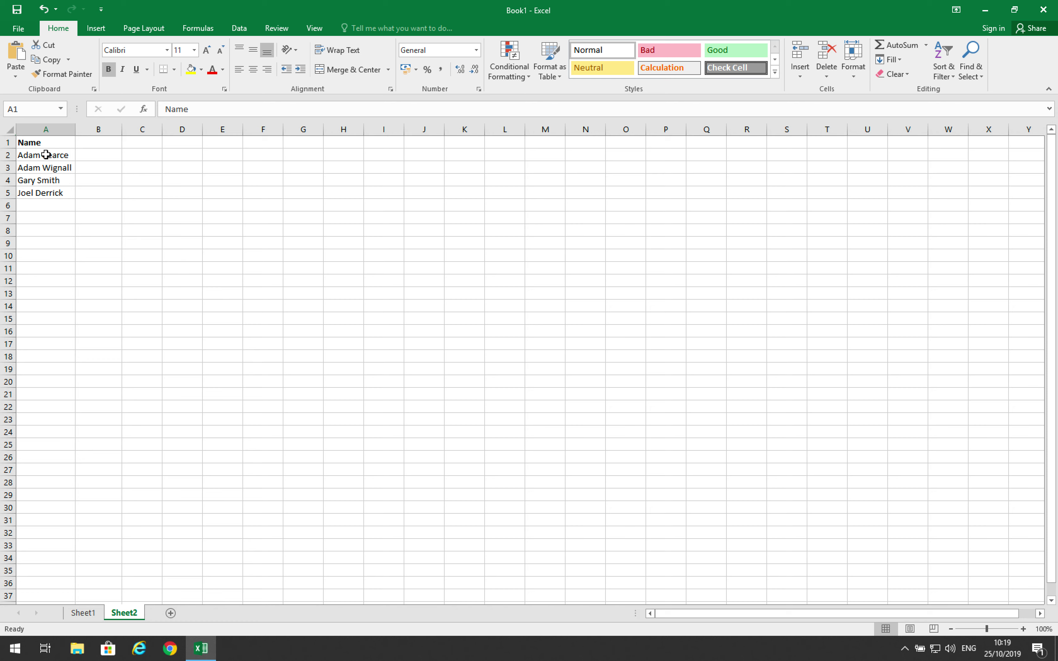
drag(46, 154, 44, 193)
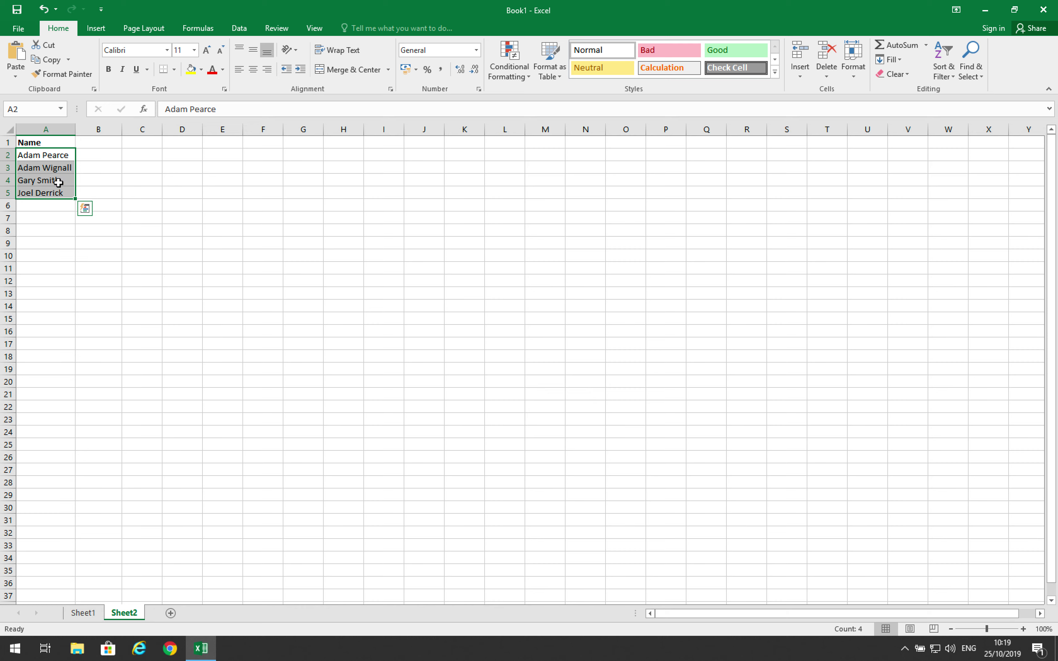
Start Text to Columns on the selected names from the Data tab, keeping Delimited splitting
click(239, 29)
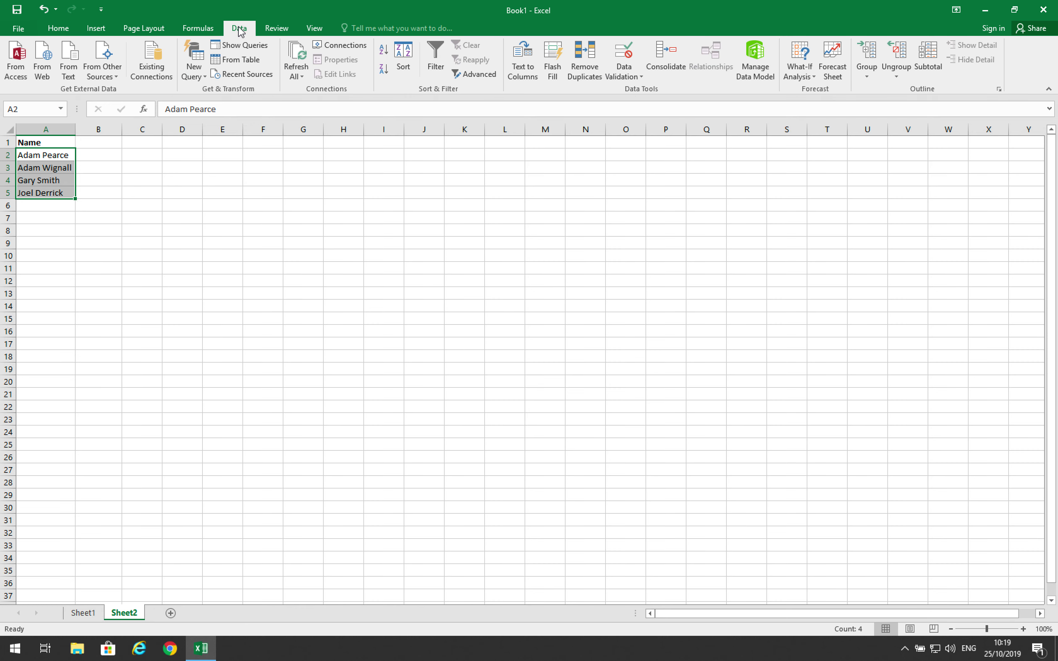
click(529, 71)
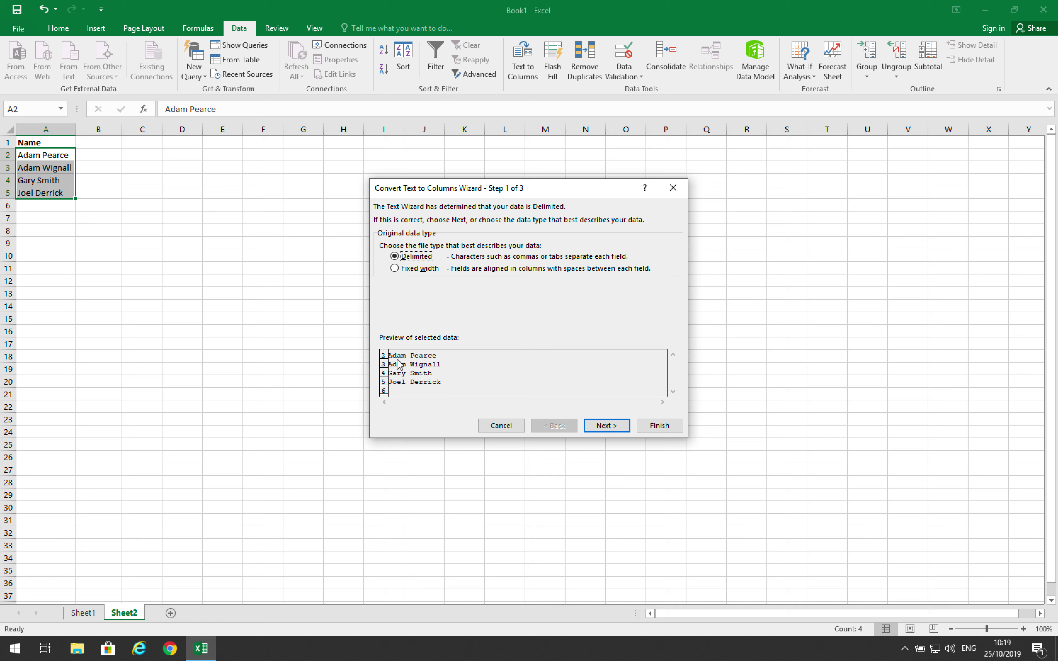
click(607, 425)
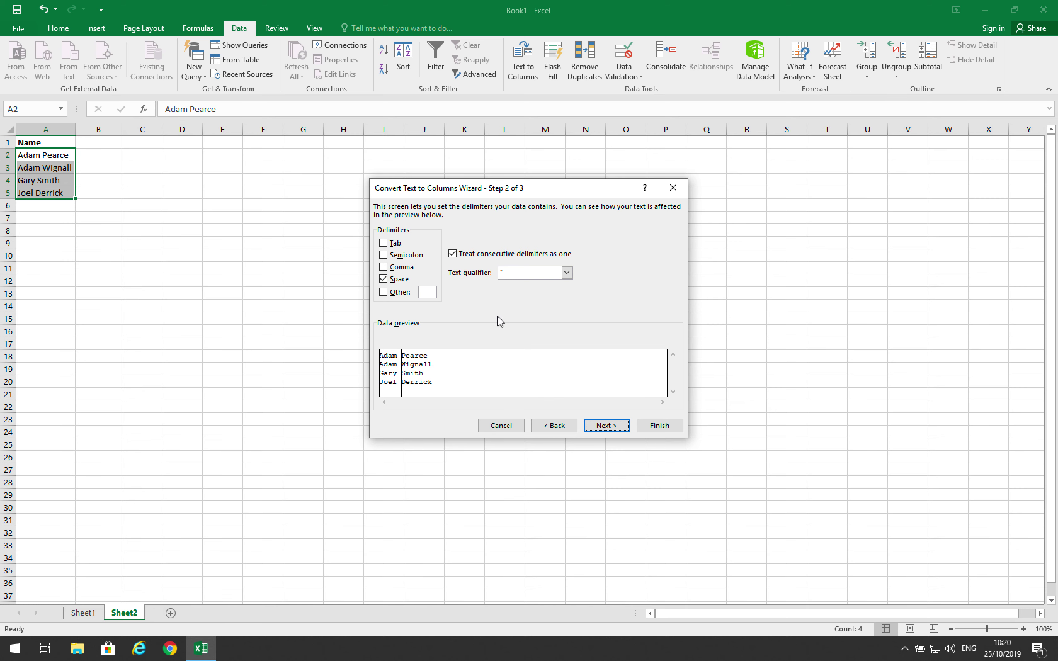
Keep Space as the delimiter and split the names into first-name and surname columns
click(598, 427)
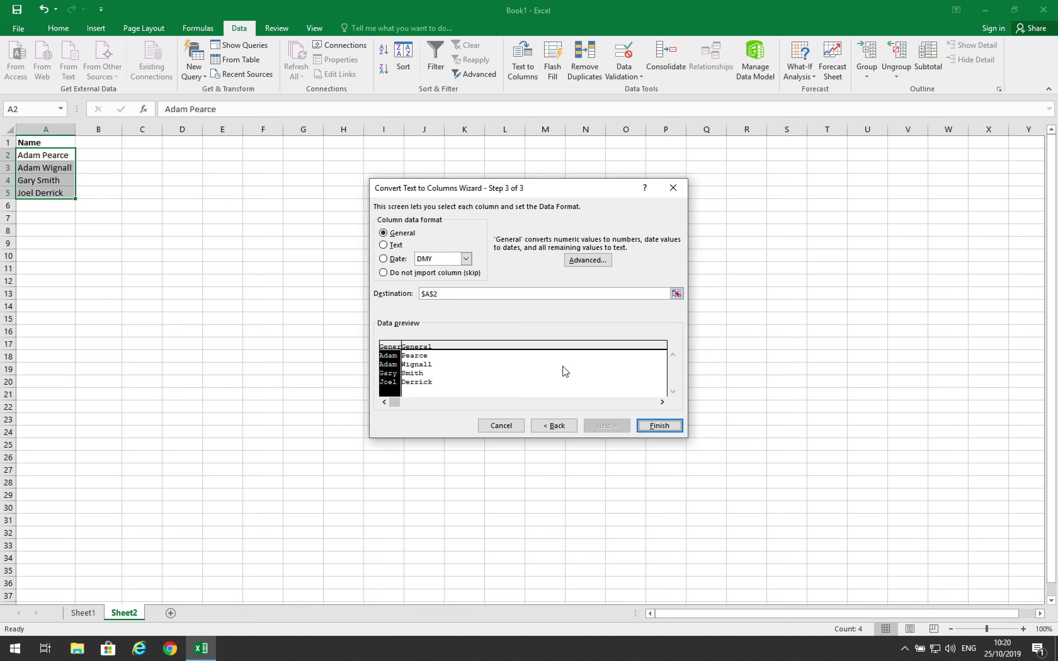
click(650, 426)
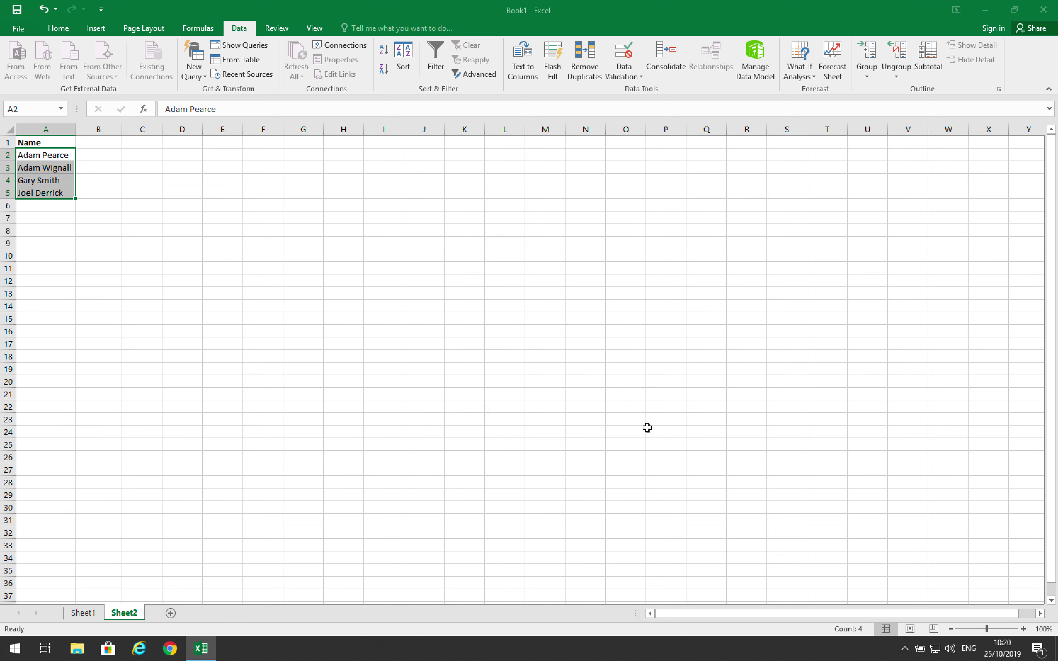
Type 'First Name' into A1, then move to cell B2 for a formula
click(48, 158)
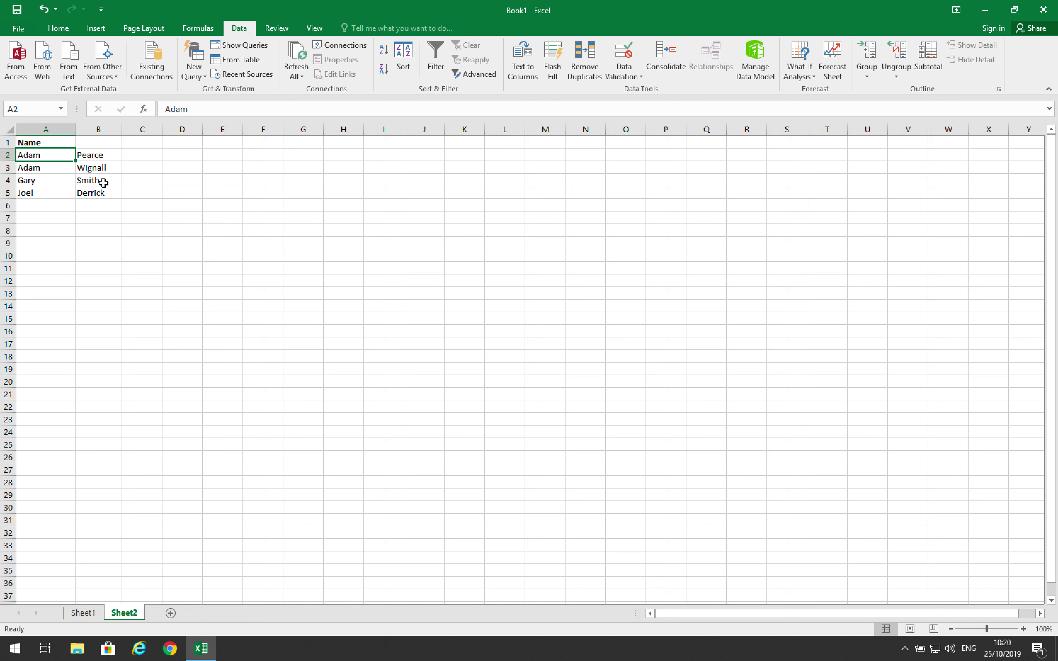
click(47, 142)
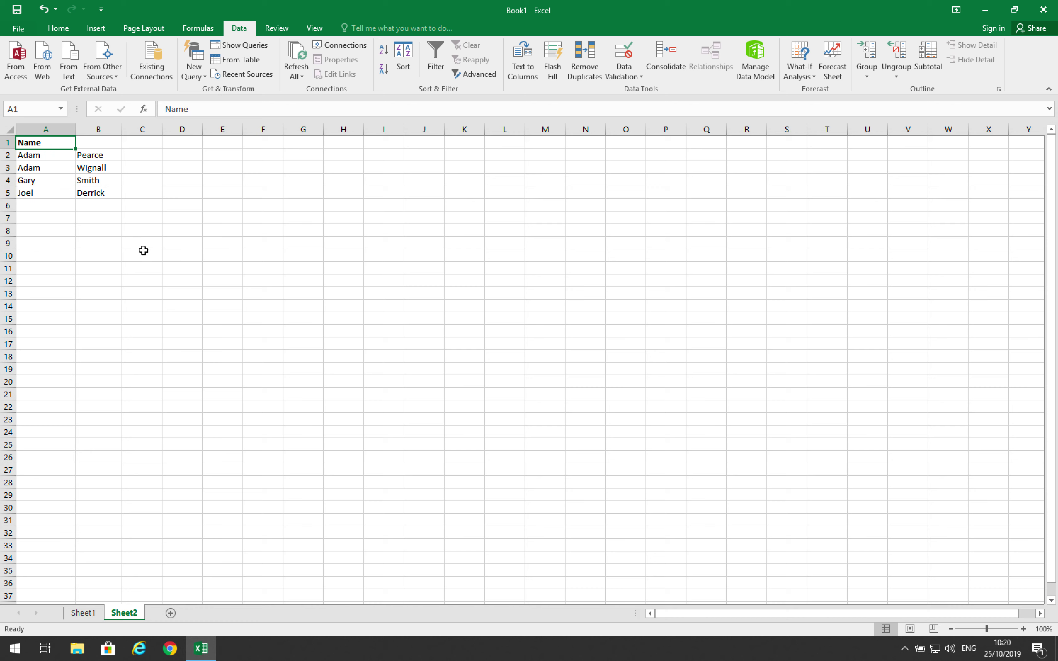
text(F)
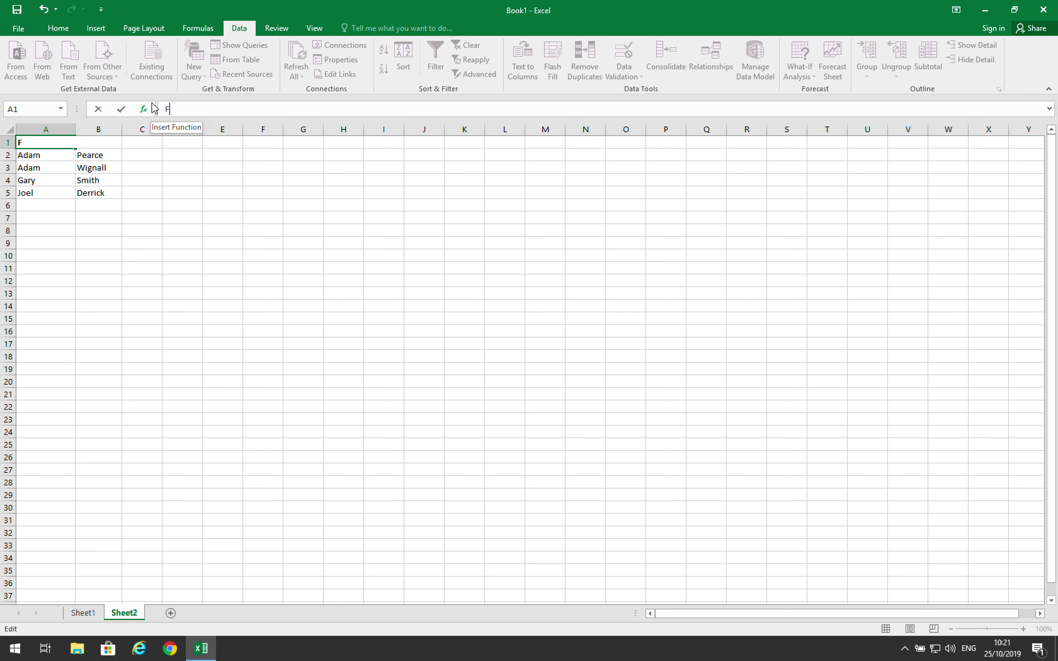
text(irst)
text( Name)
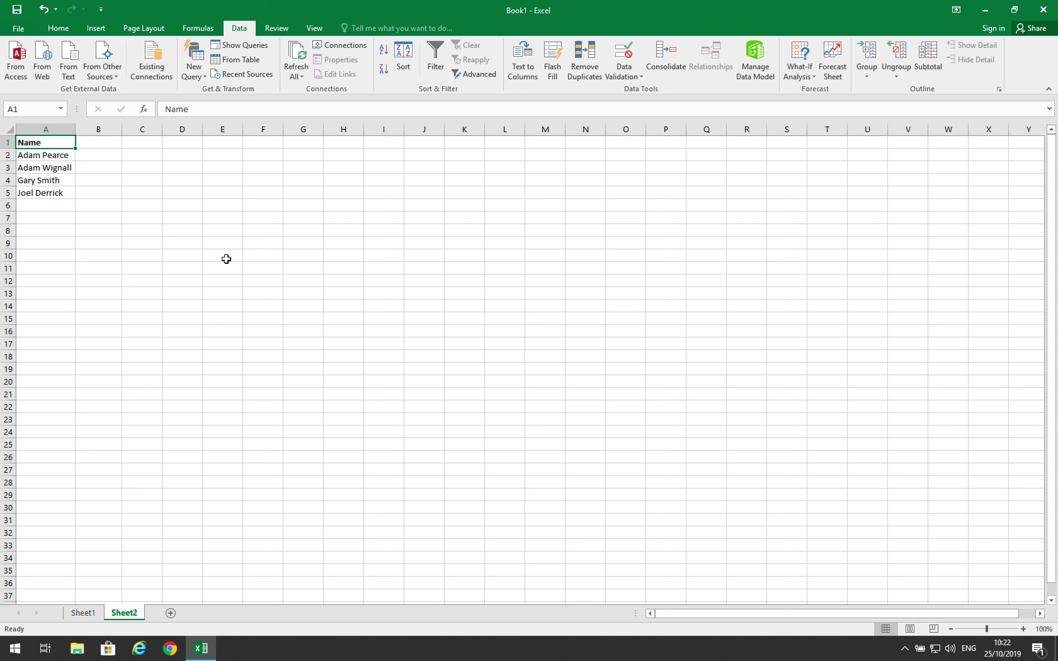
click(97, 156)
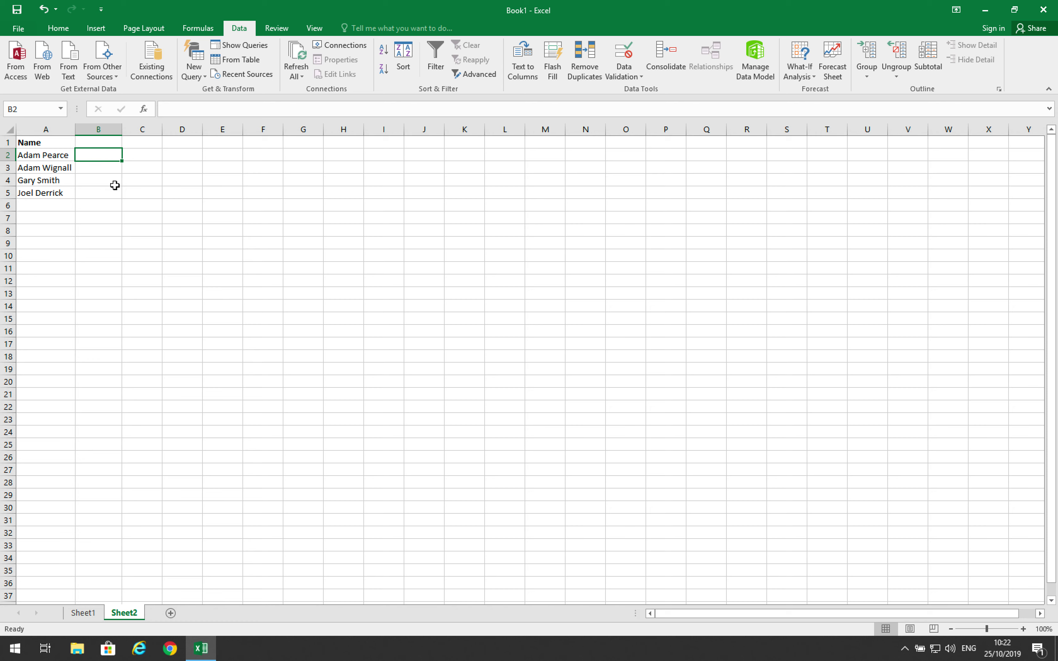
Enter =LEFT(A2,SEARCH(" ",A2)-1) in B2 to return the first name Adam
text(=)
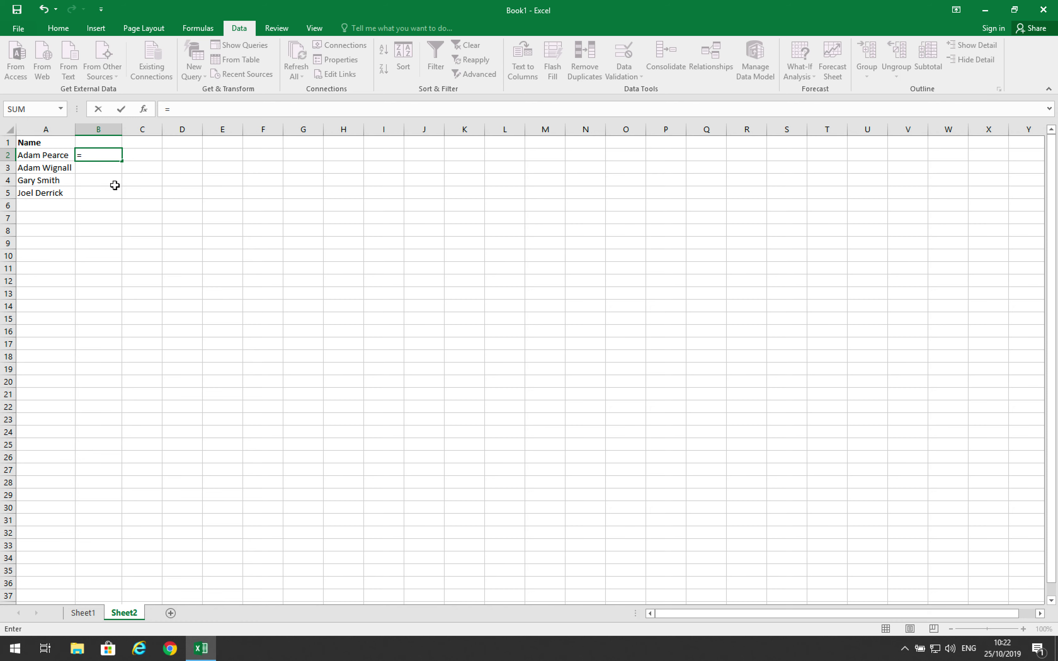
text(left)
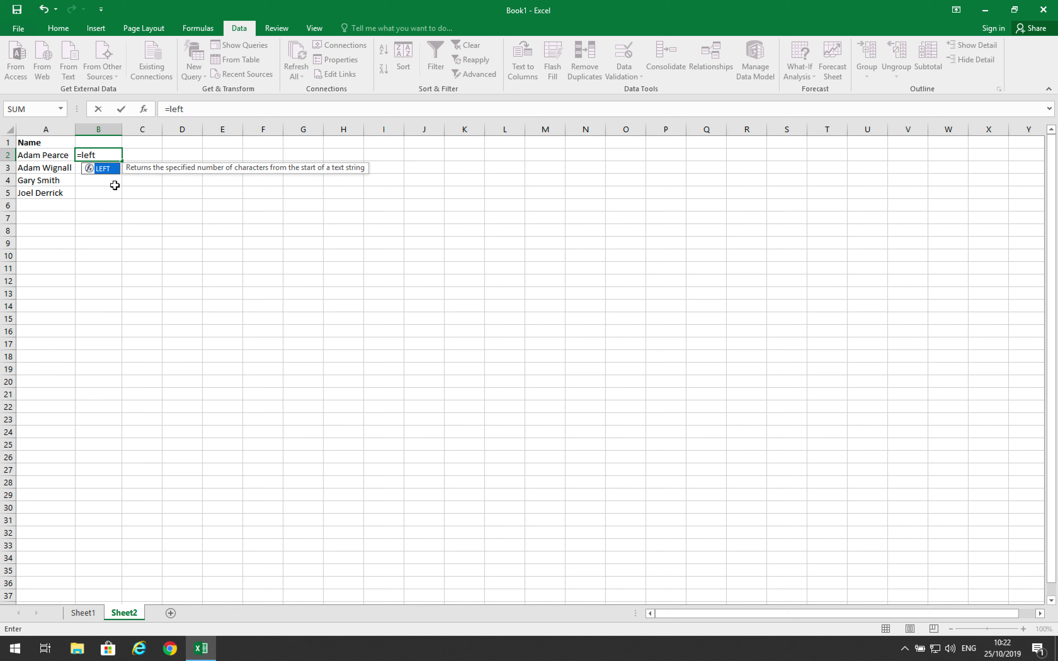
text(()
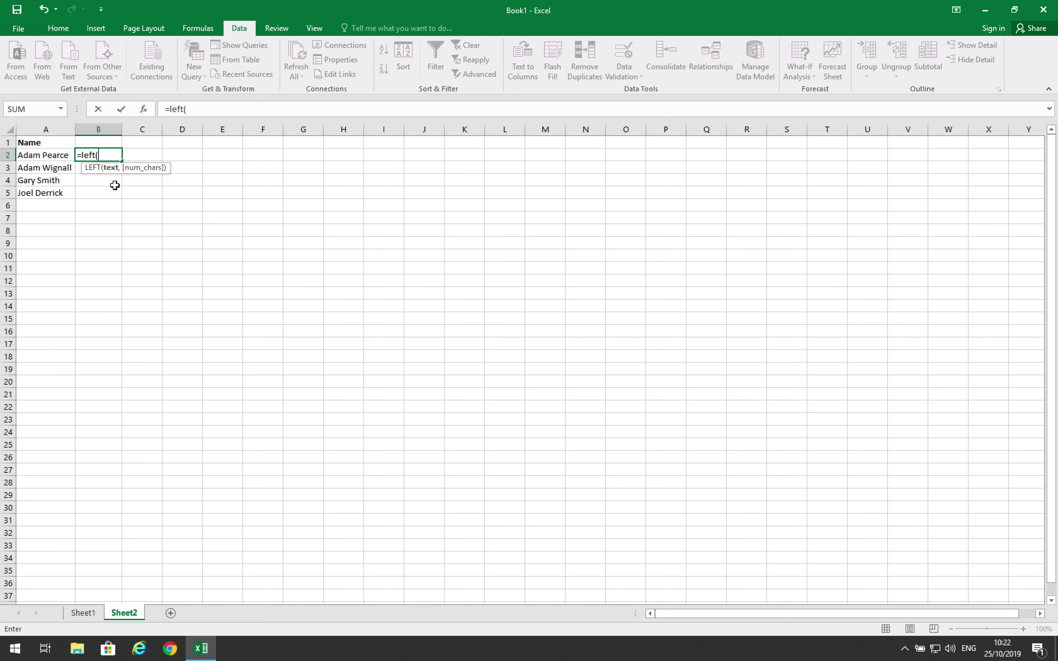
click(54, 155)
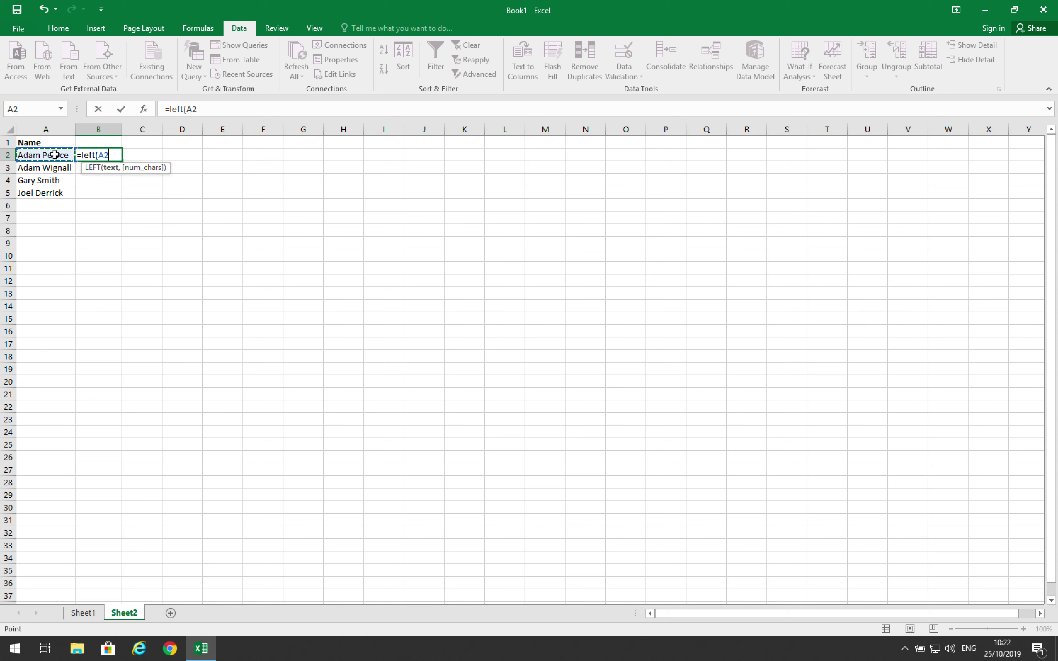
text(,)
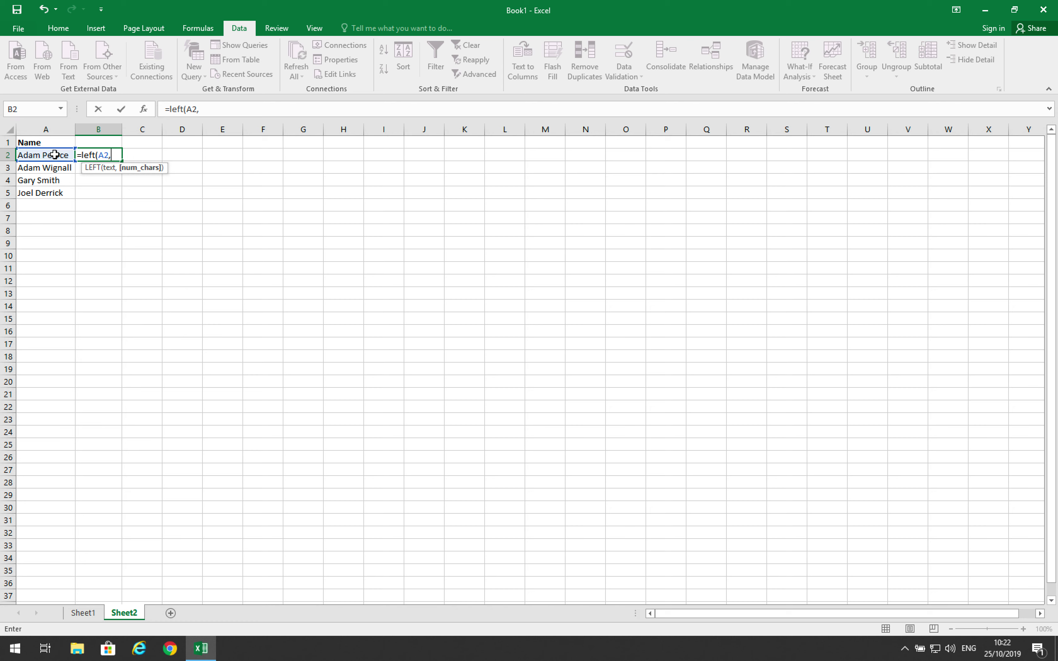
text(search)
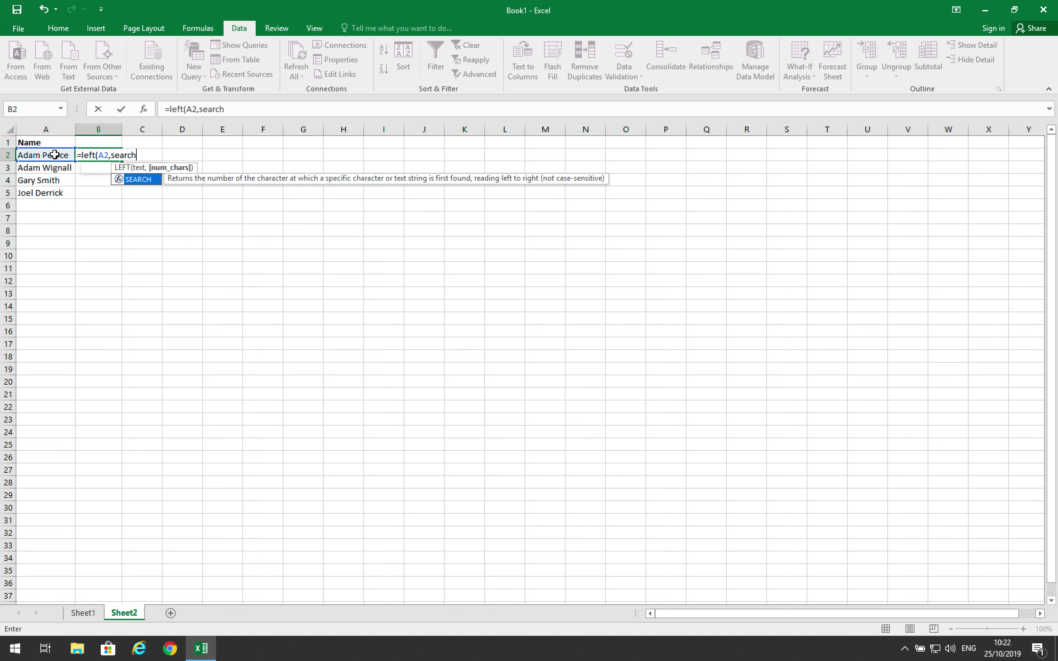
text(()
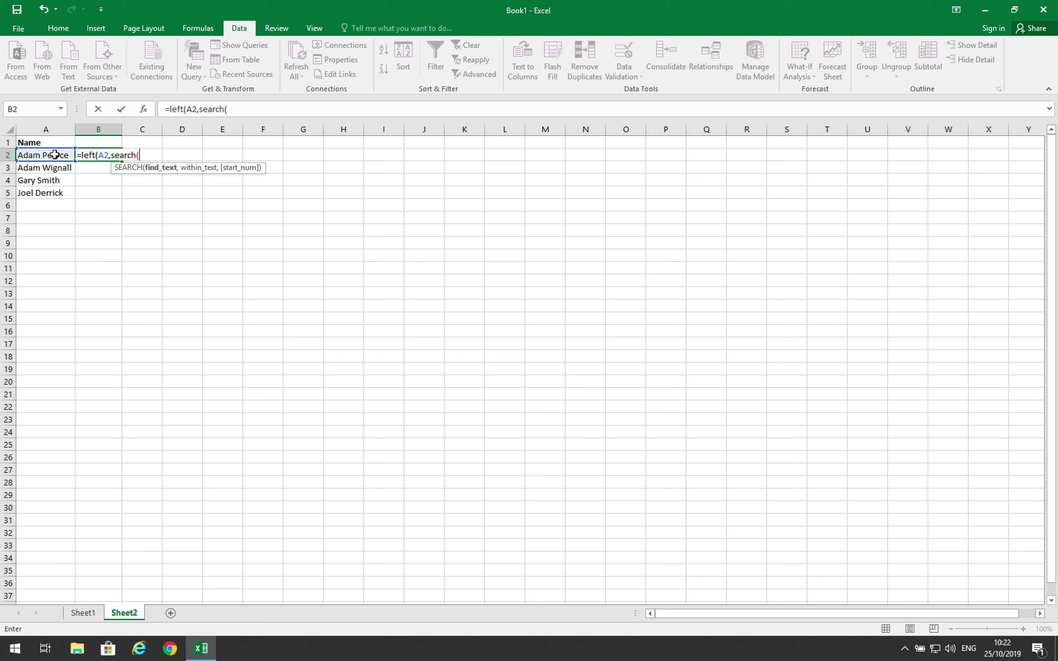
text(" ",)
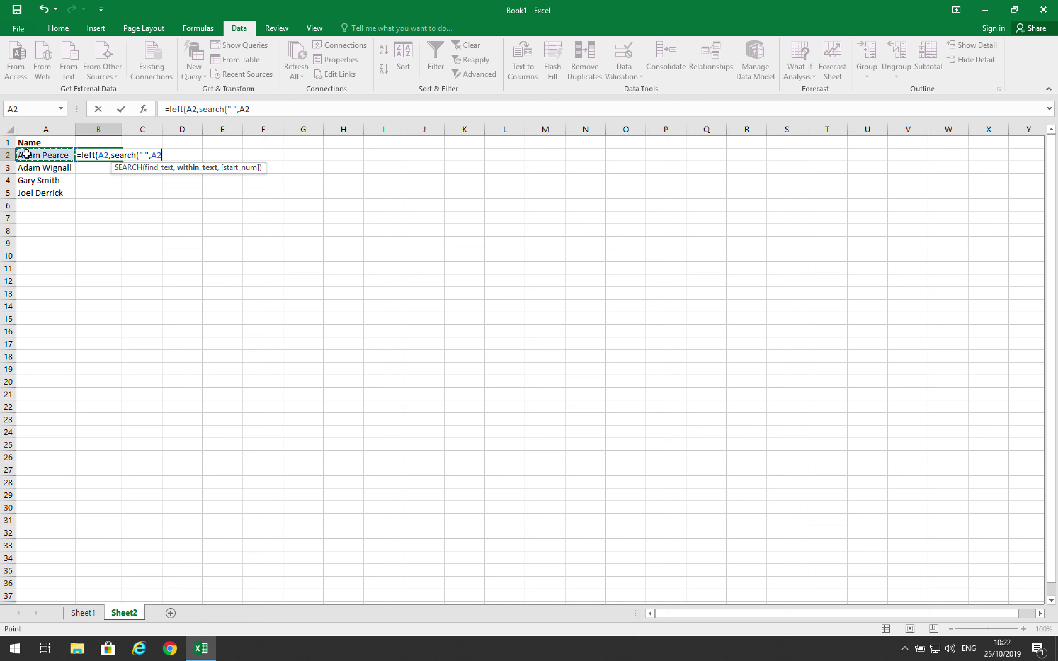
text()-)
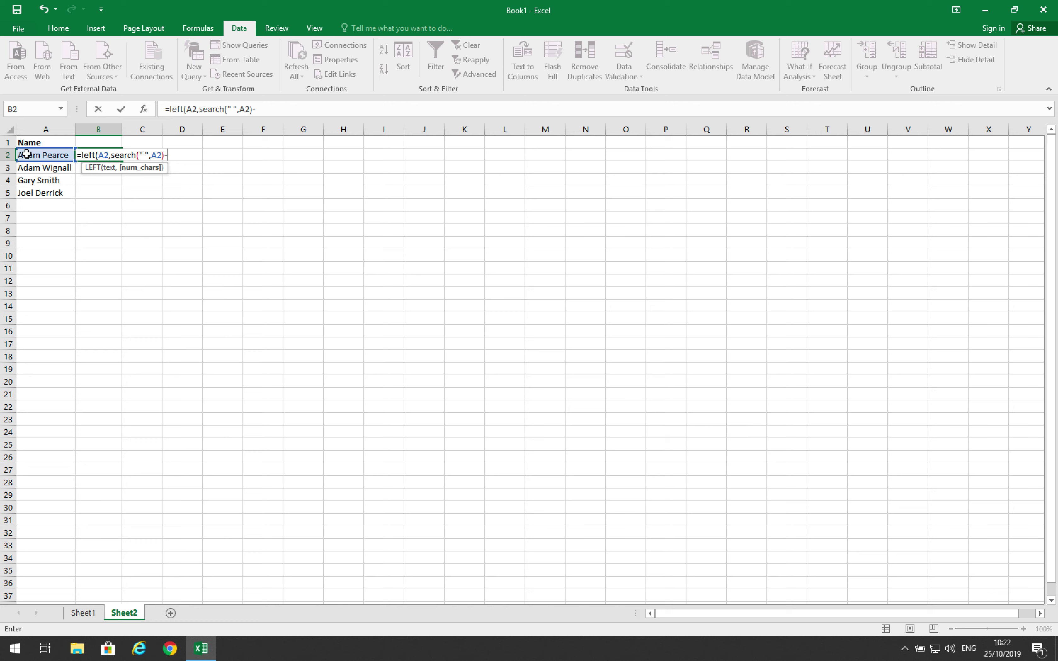
text(1))
key(Return)
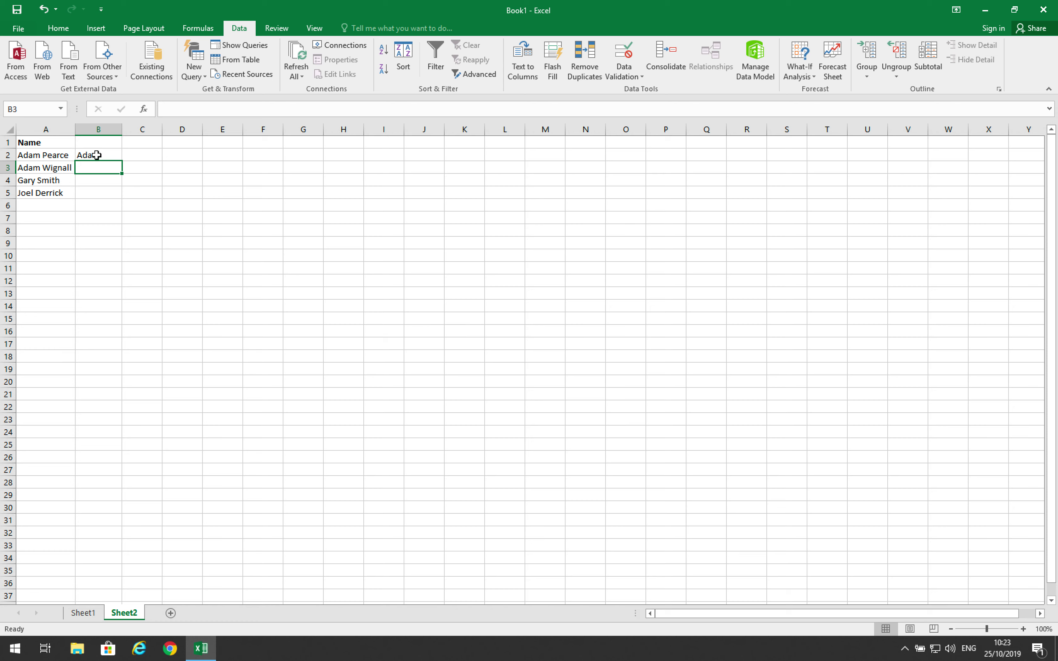
Enter =RIGHT(A2,LEN(A2)-SEARCH(" ",A2)) in C2 to return the surname Pearce
click(141, 157)
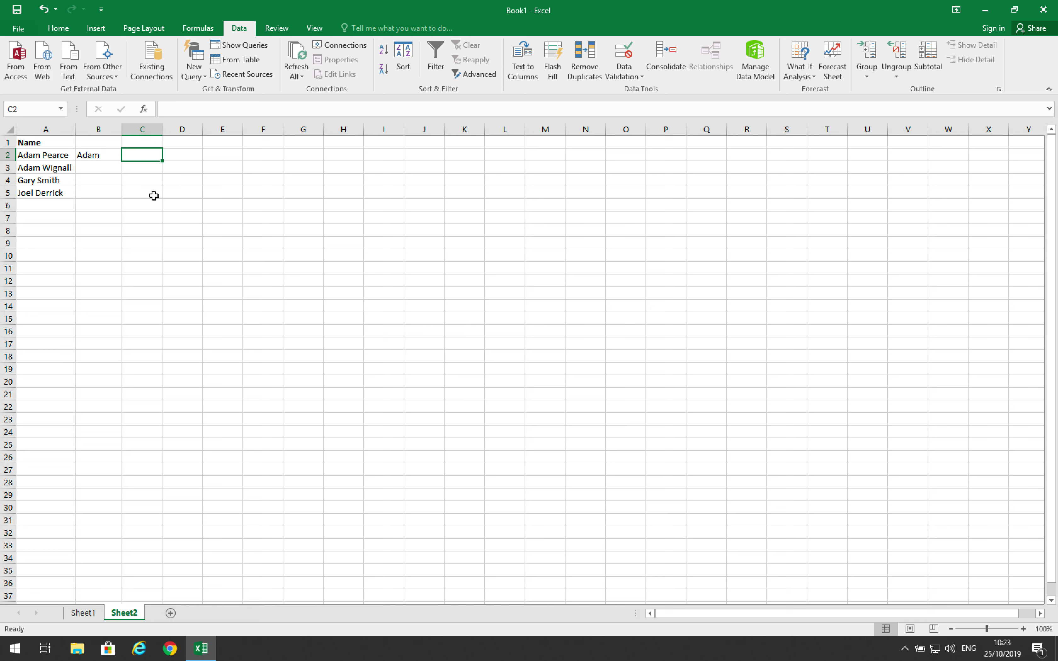
text(=)
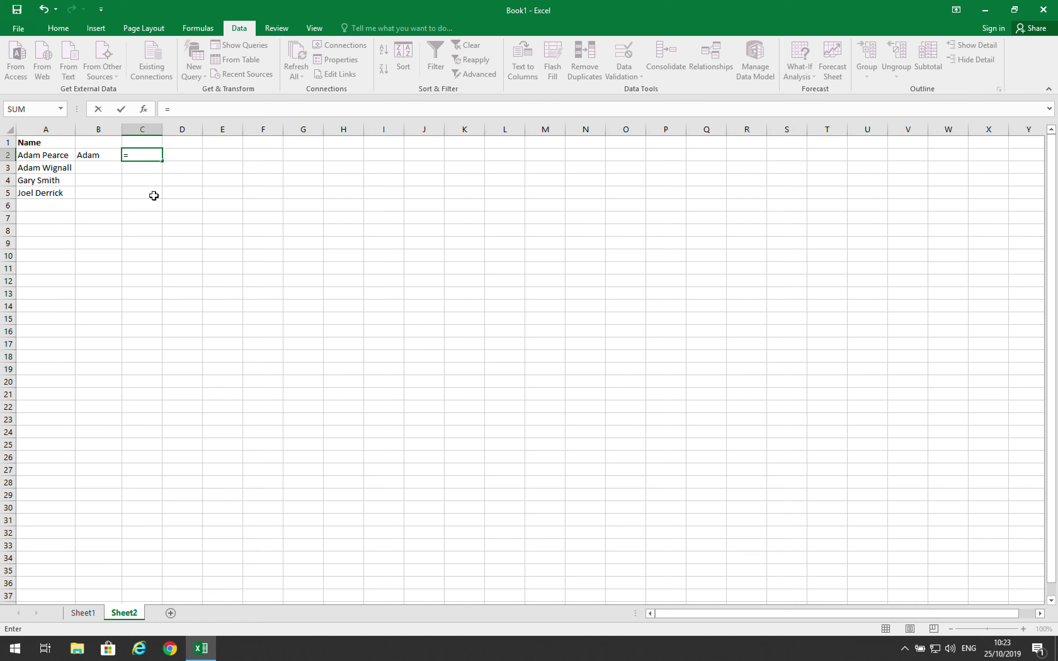
text(right)
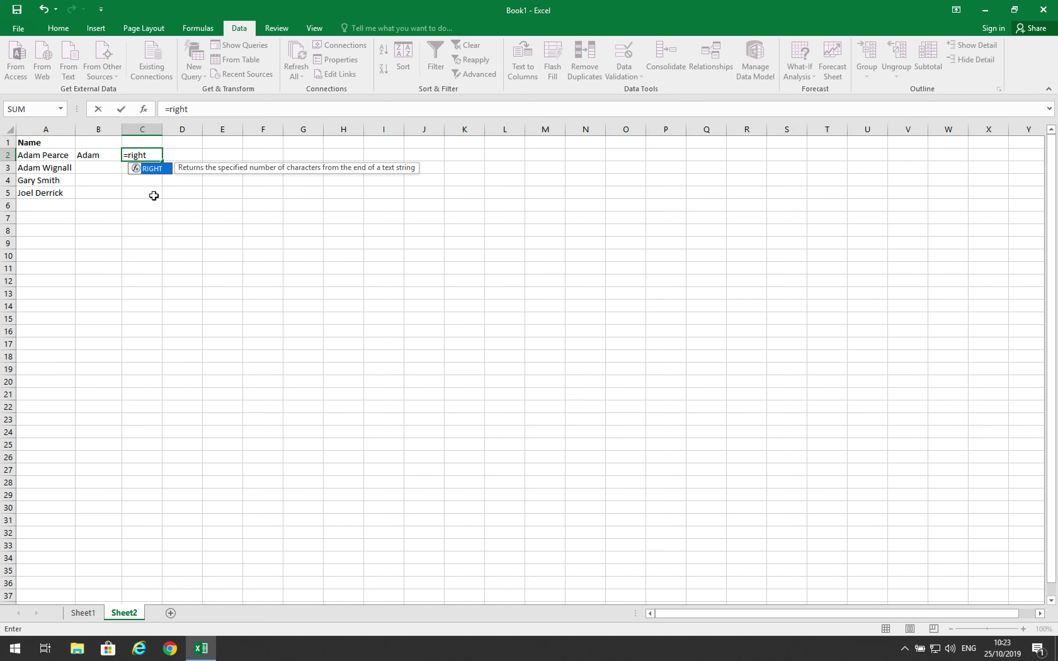
text(()
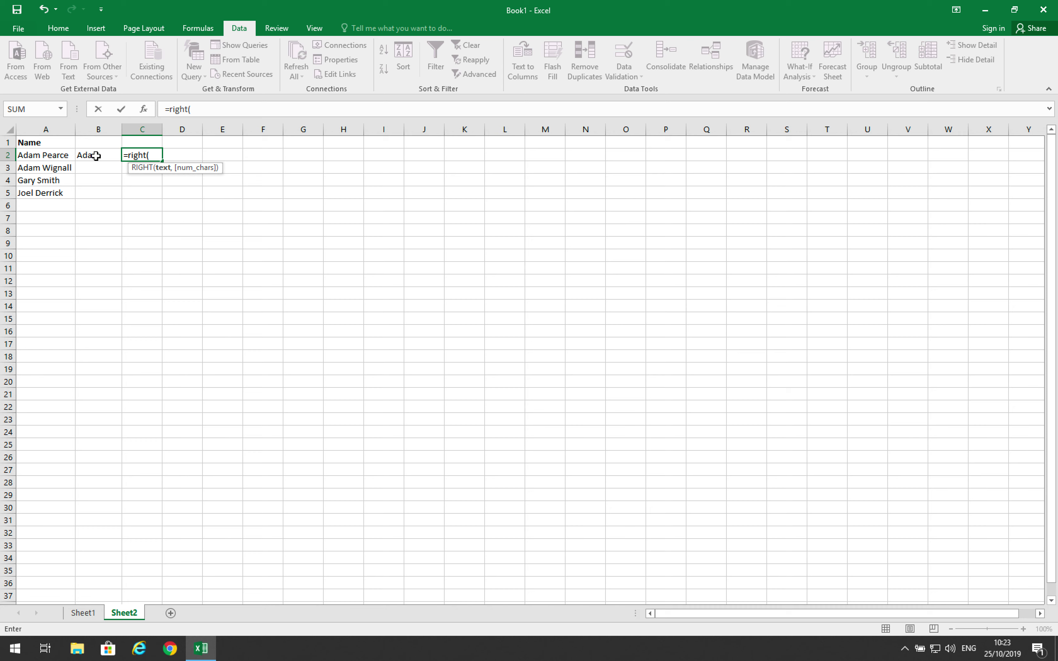
click(51, 156)
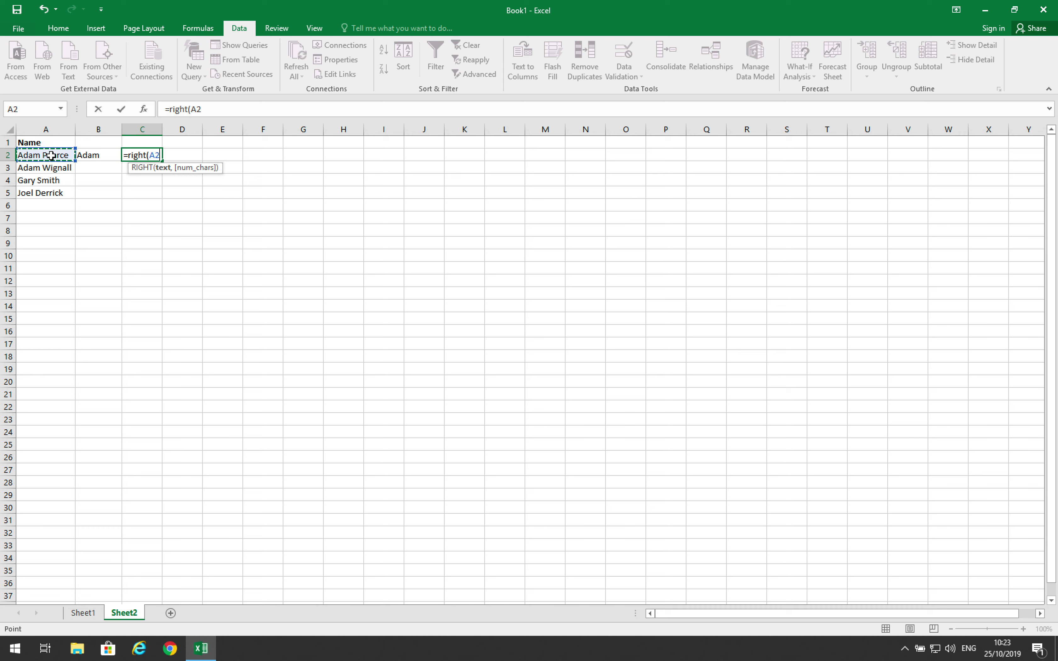
text(,)
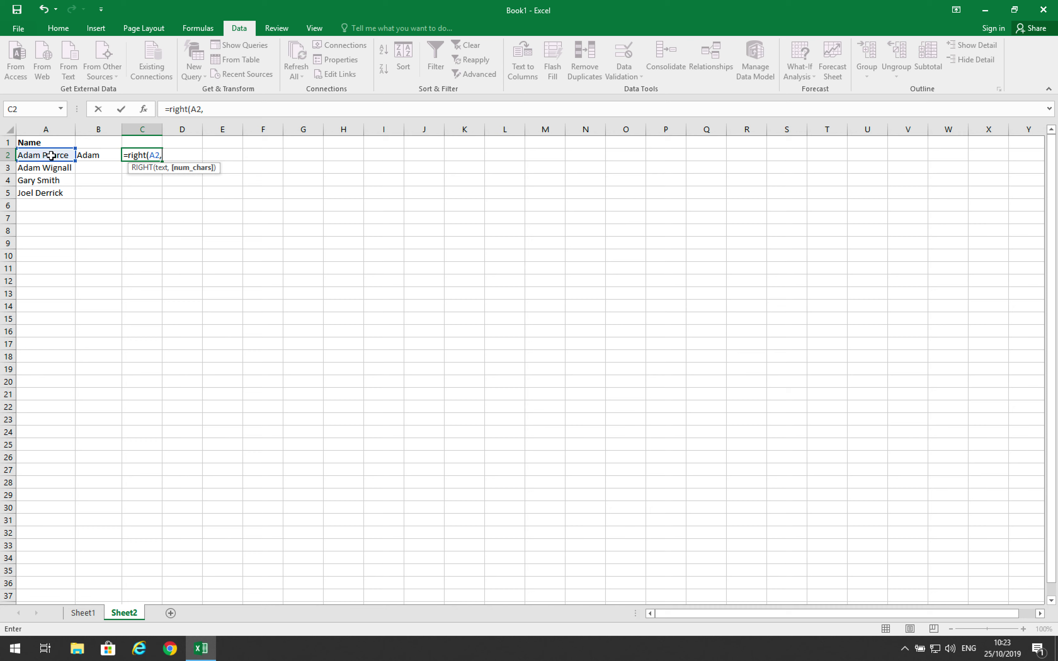
text(len)
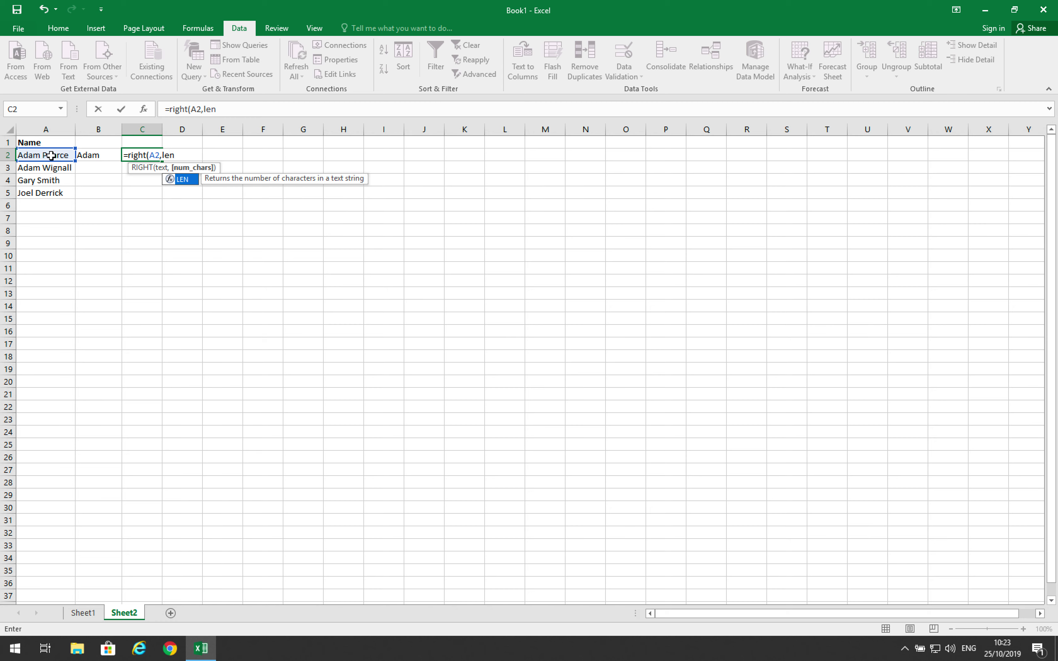
text(()
click(51, 155)
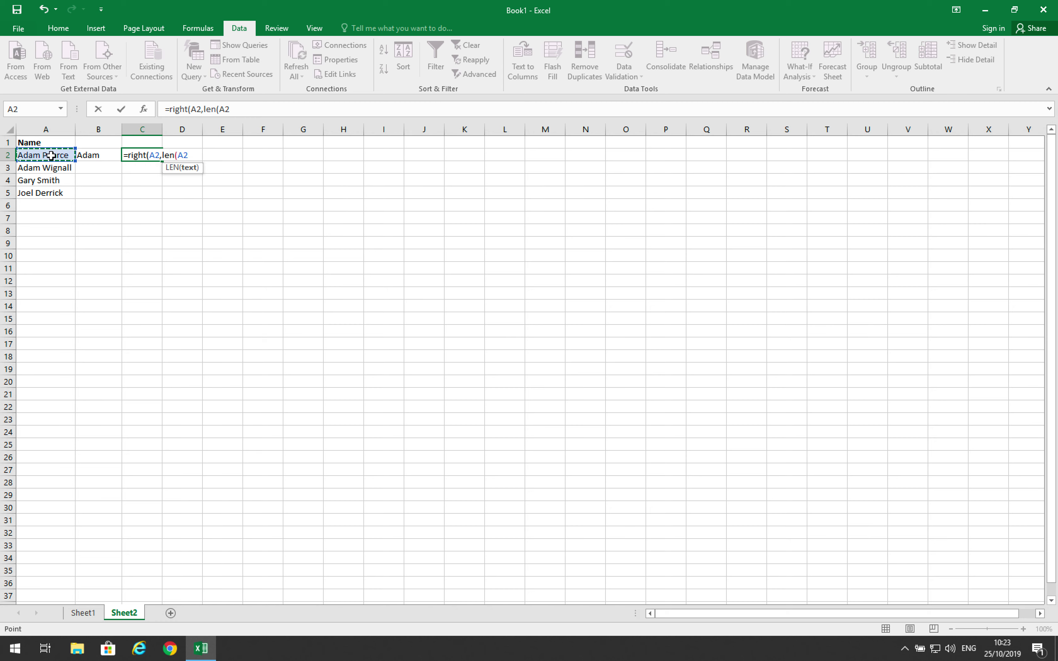
text())
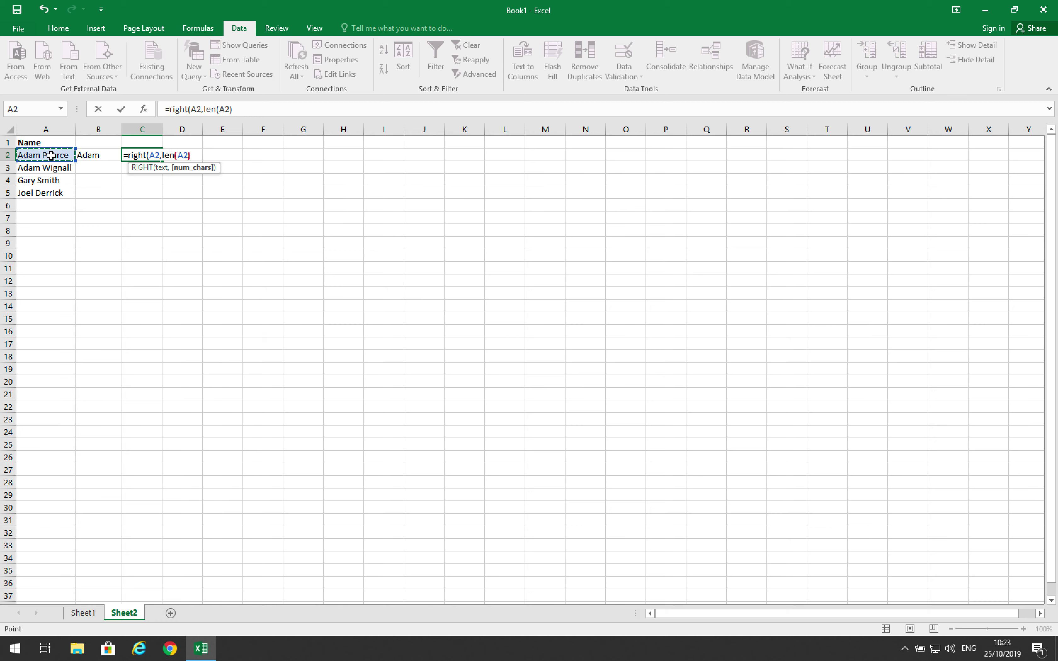
text(-search)
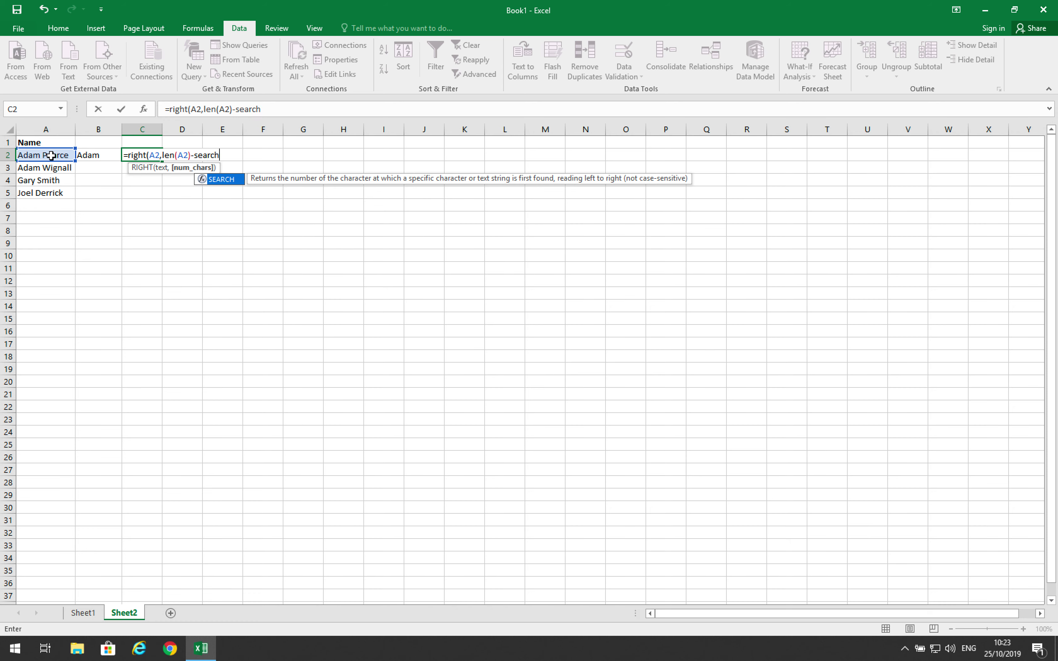
text(()
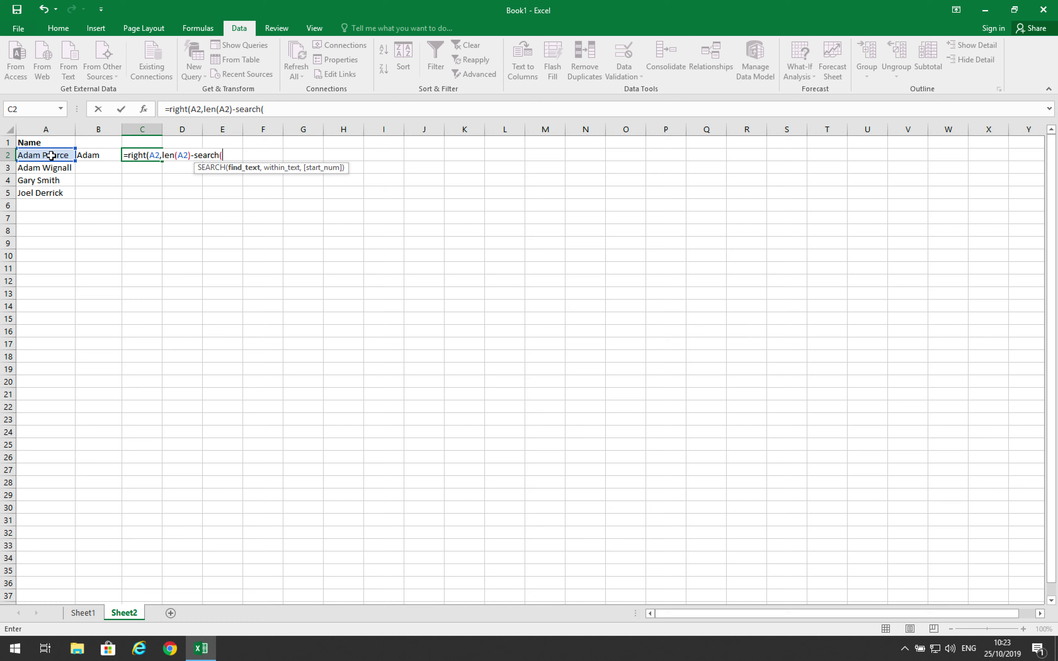
text(" ",)
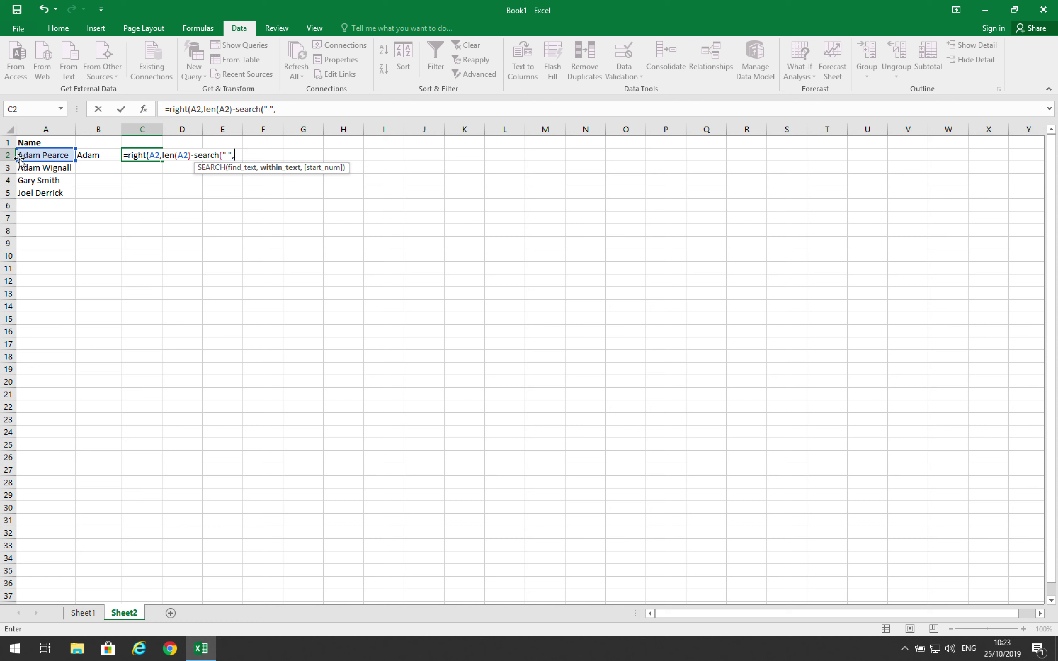
click(36, 155)
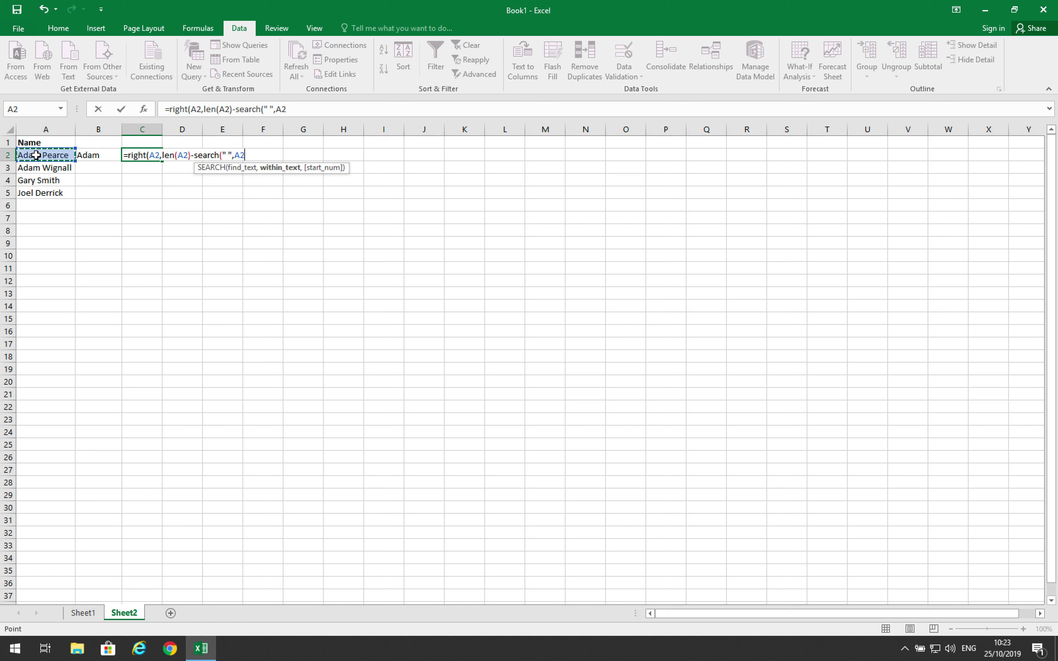
text())
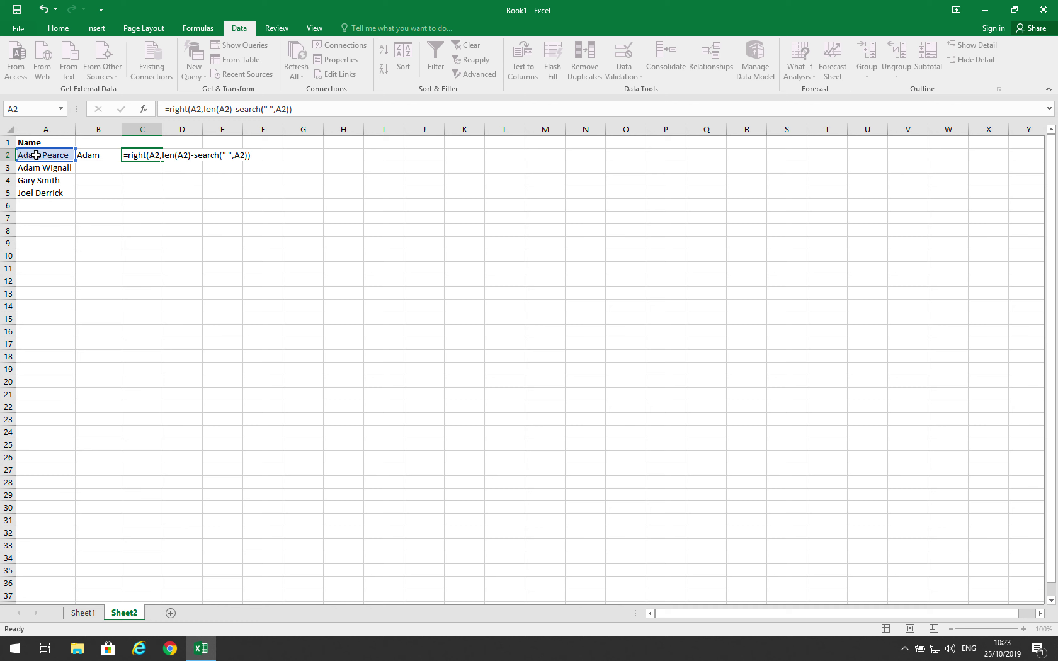
key(Return)
Fill the B2 and C2 formulas down to row 5 for all four names
click(109, 155)
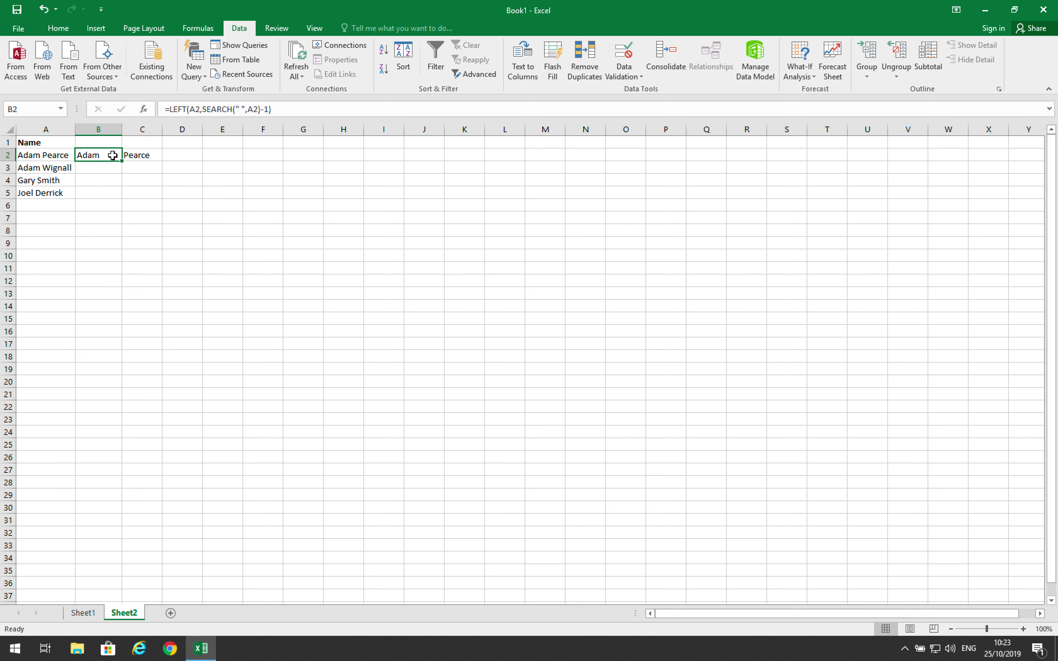
click(137, 155)
click(109, 156)
drag(121, 161, 120, 193)
click(114, 192)
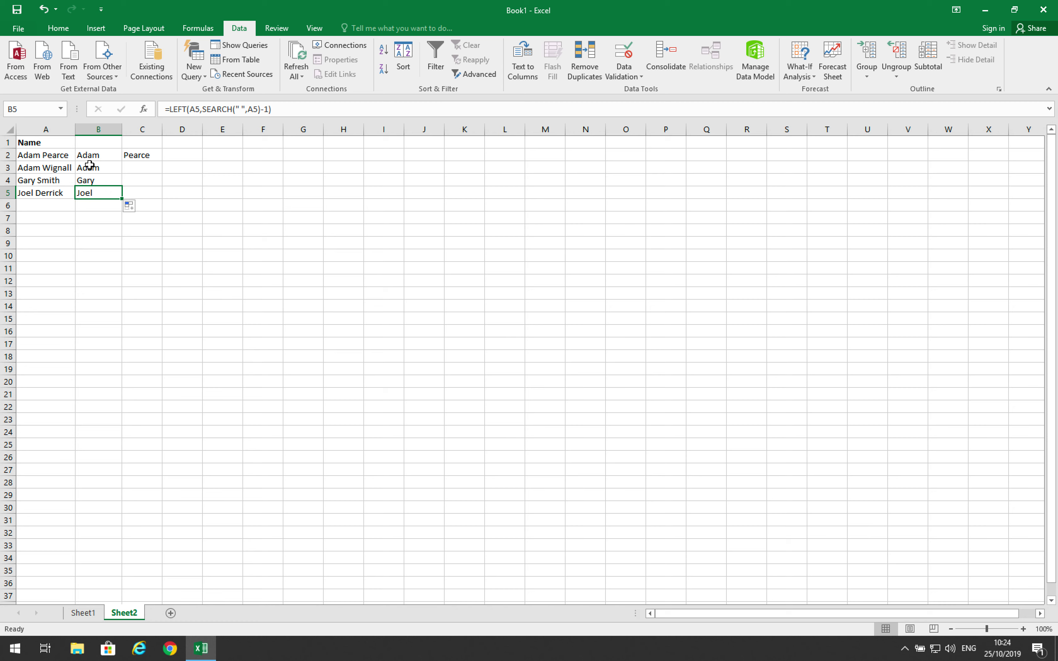
click(135, 156)
drag(162, 161, 160, 197)
click(109, 155)
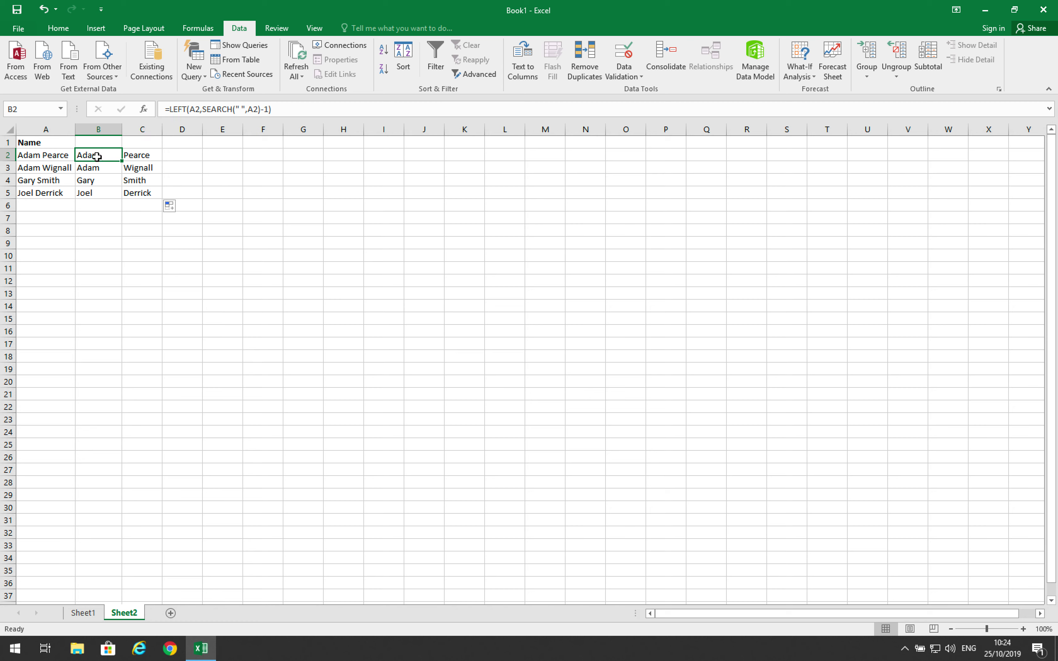
click(61, 156)
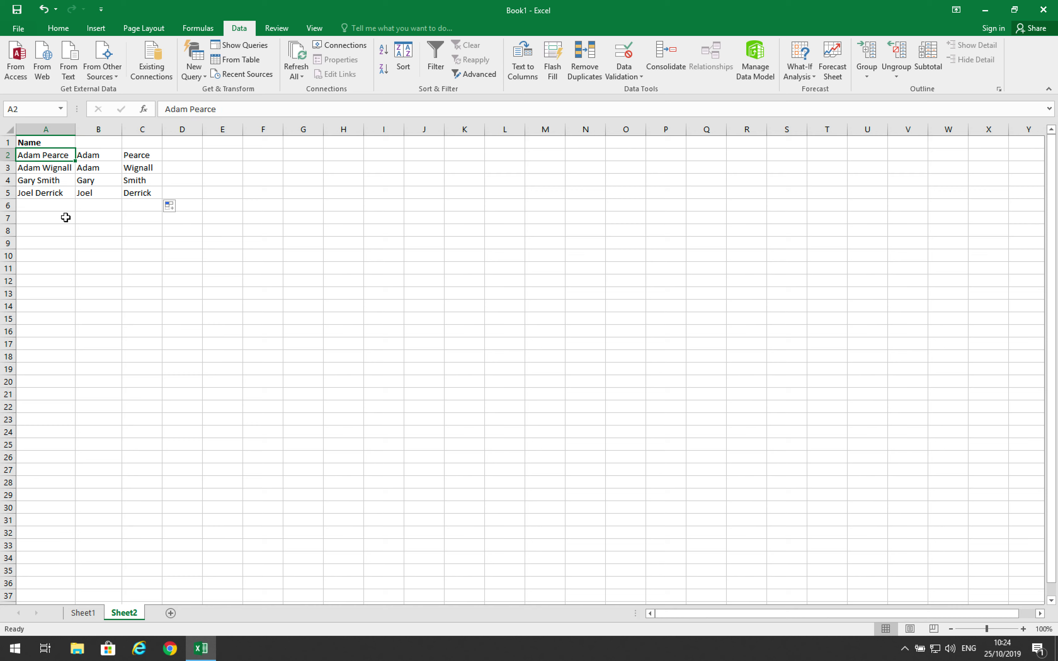
key(BackSpace)
key(Return)
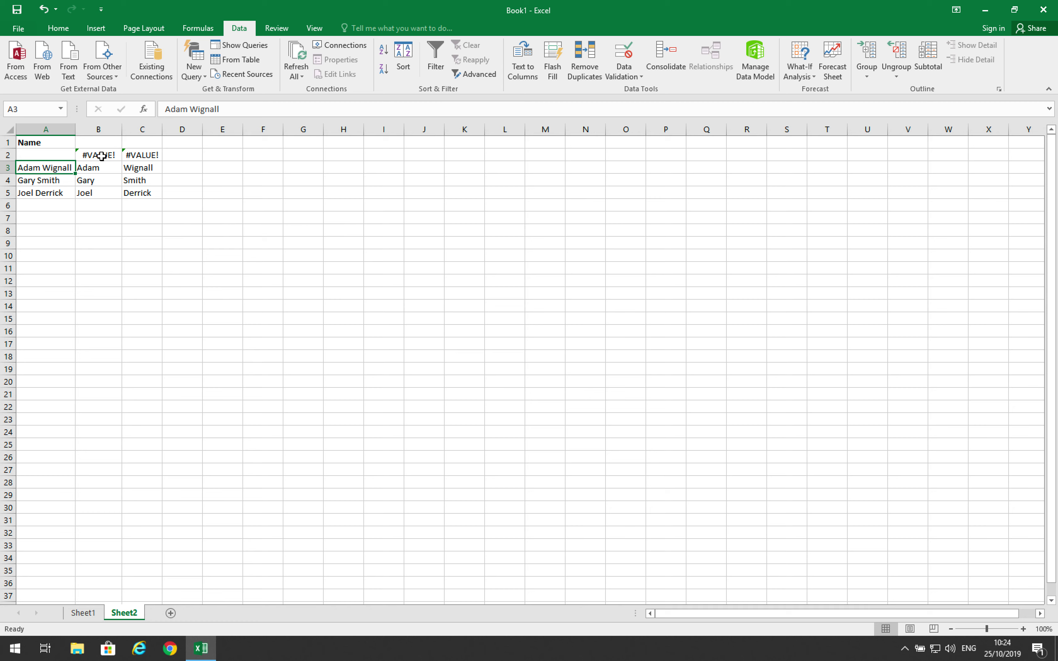
click(69, 155)
click(44, 9)
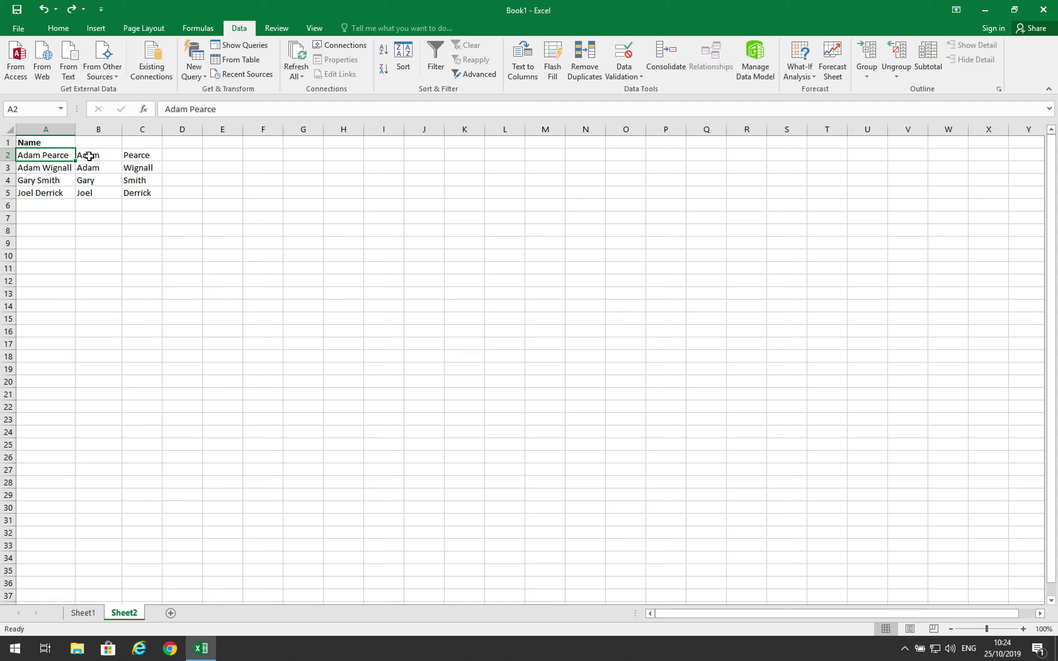
drag(89, 156, 127, 194)
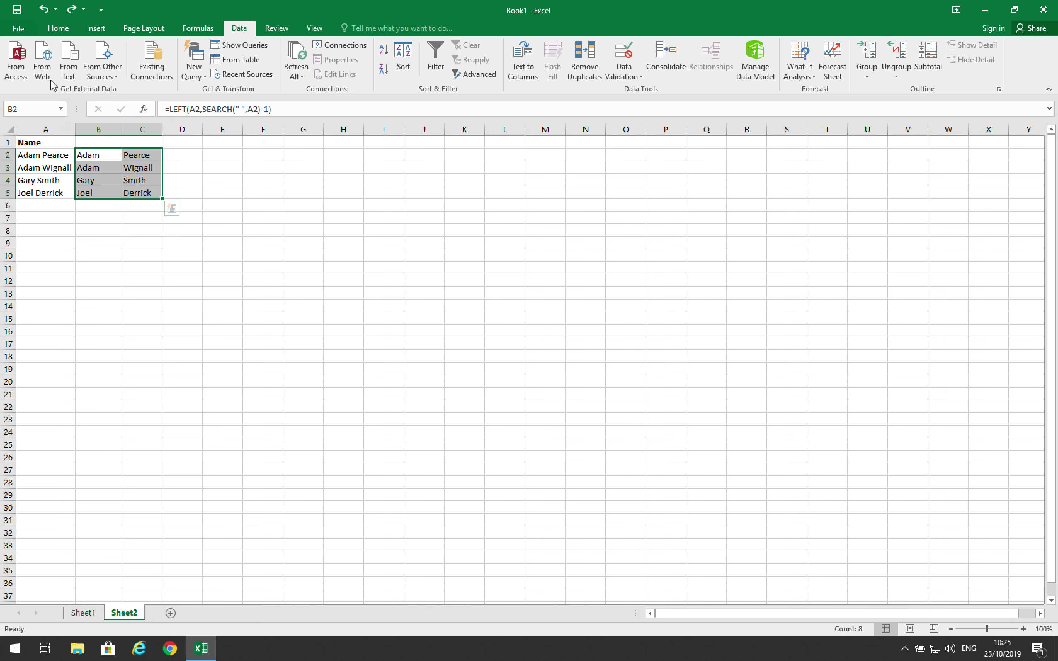
Copy B2:C5 and paste it into D2 as Values & Number Formatting
click(58, 28)
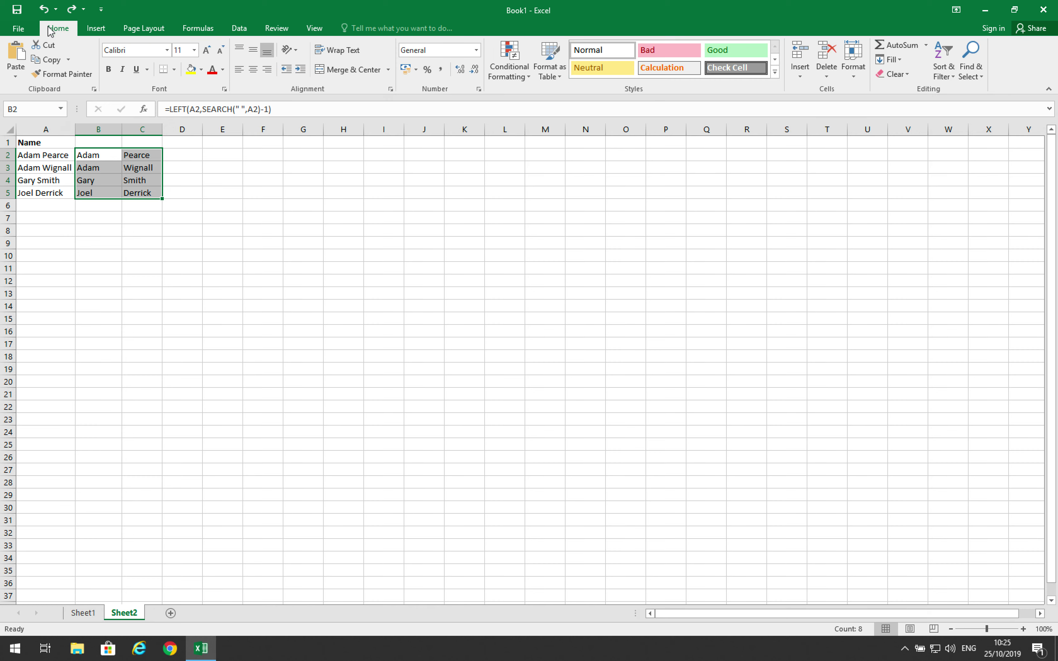
click(57, 60)
click(194, 154)
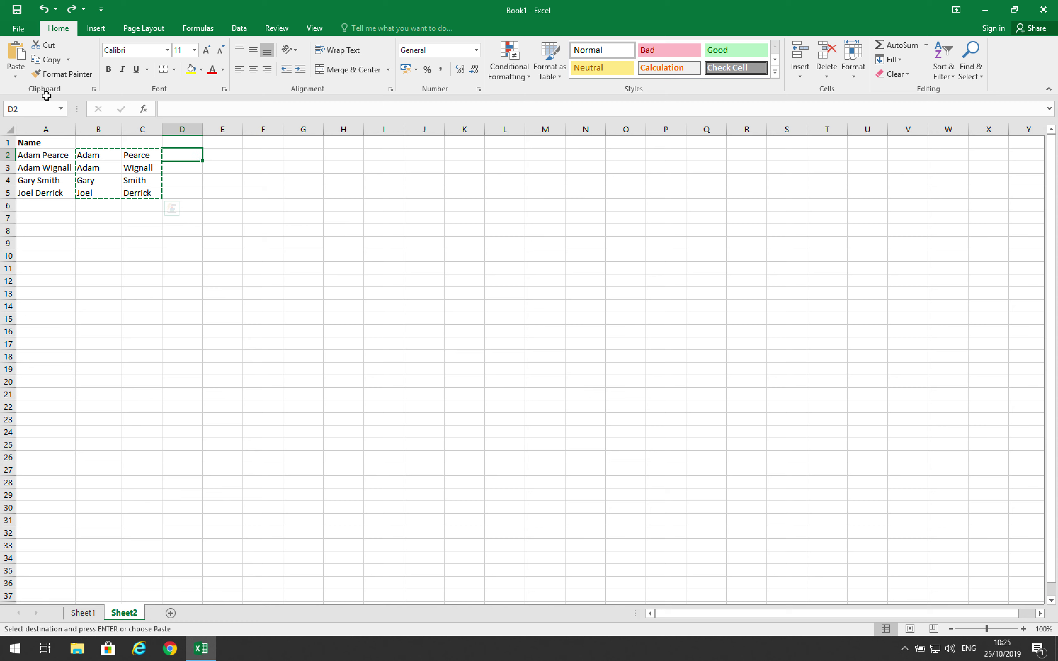
click(15, 72)
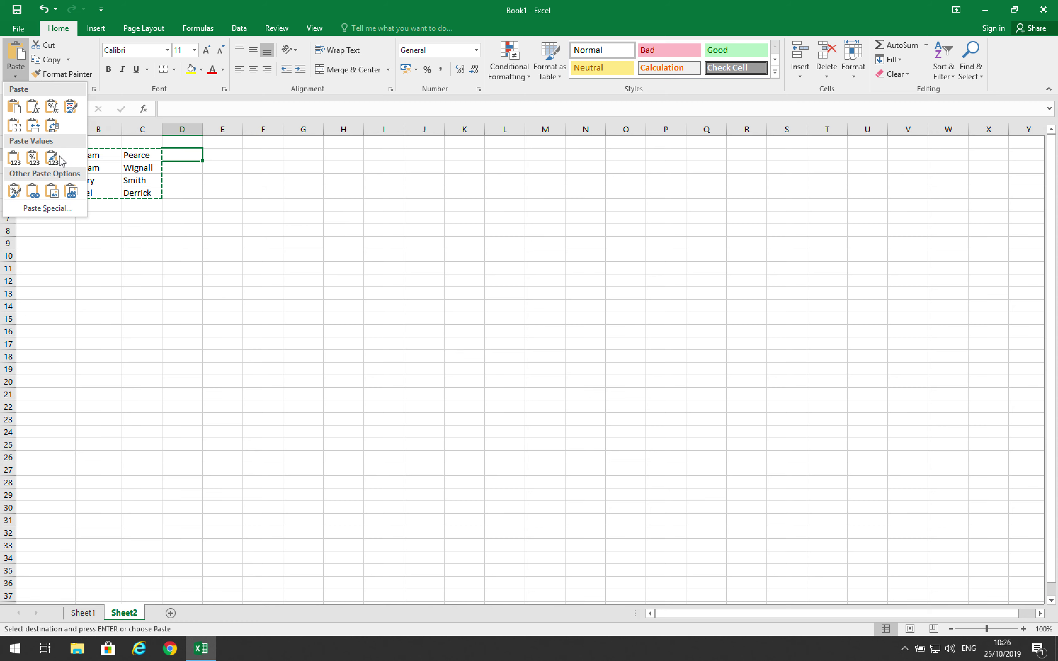
click(33, 158)
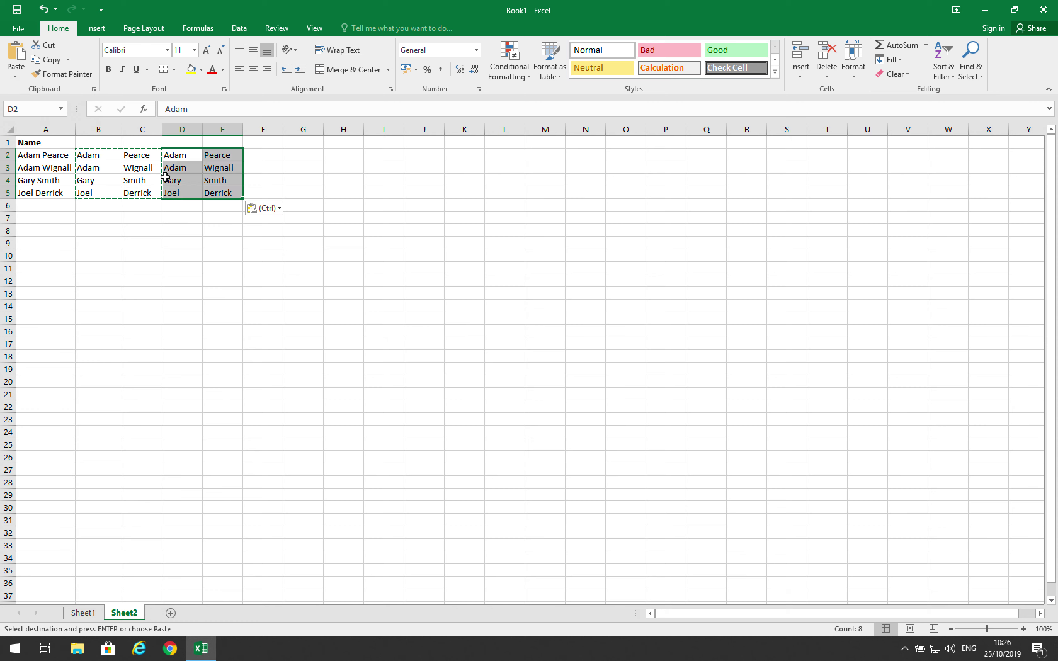
Verify D2 and E2 hold plain values while C2 still contains its RIGHT formula
key(Down)
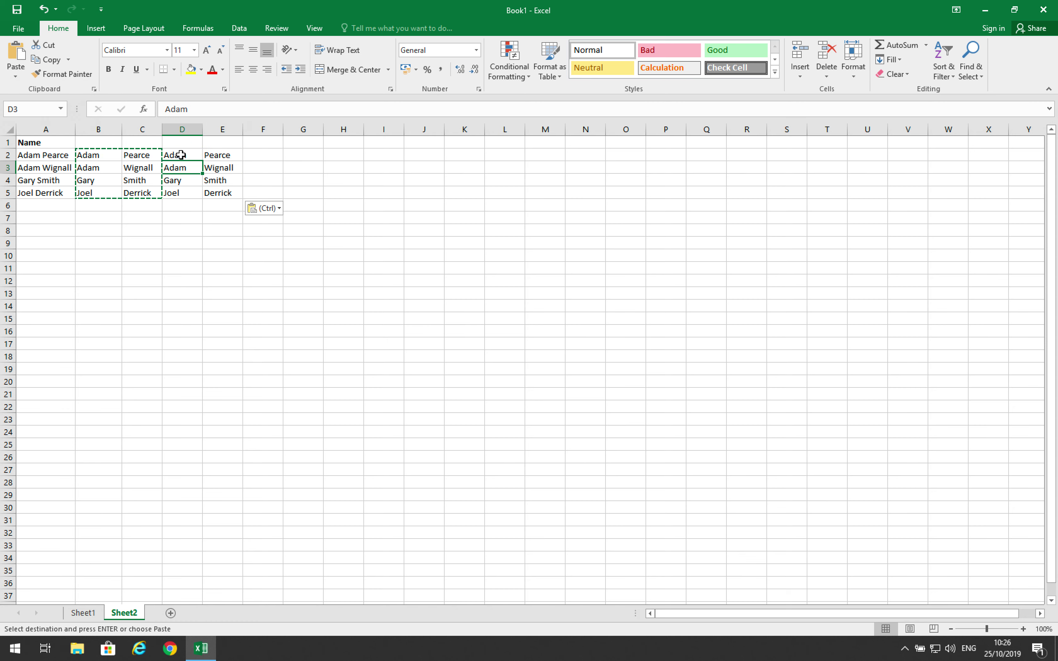
click(180, 155)
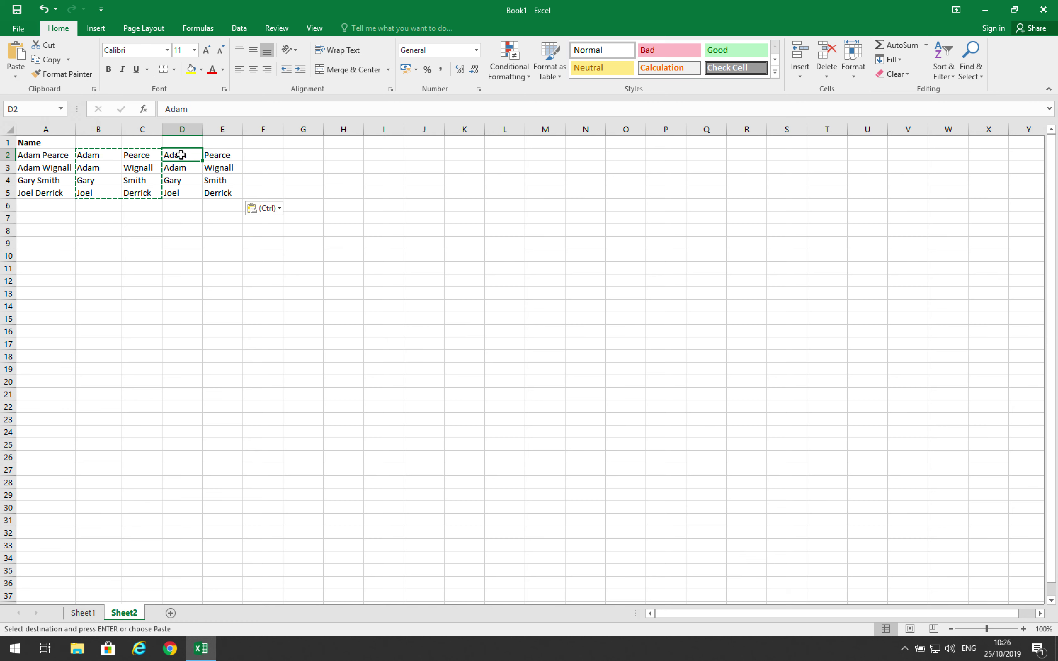
click(146, 156)
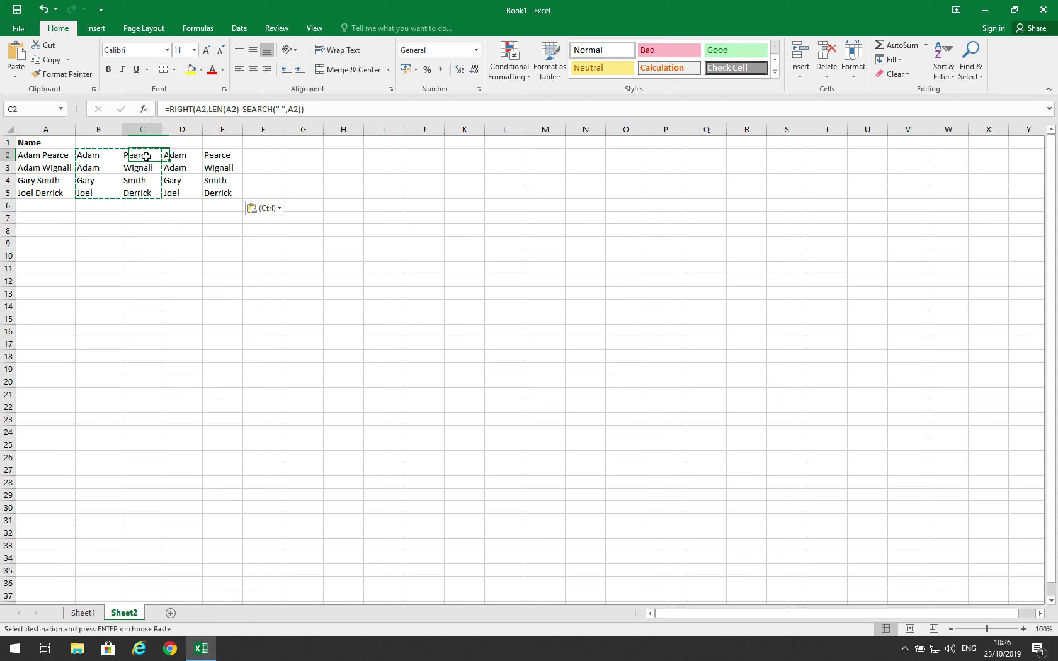
click(218, 155)
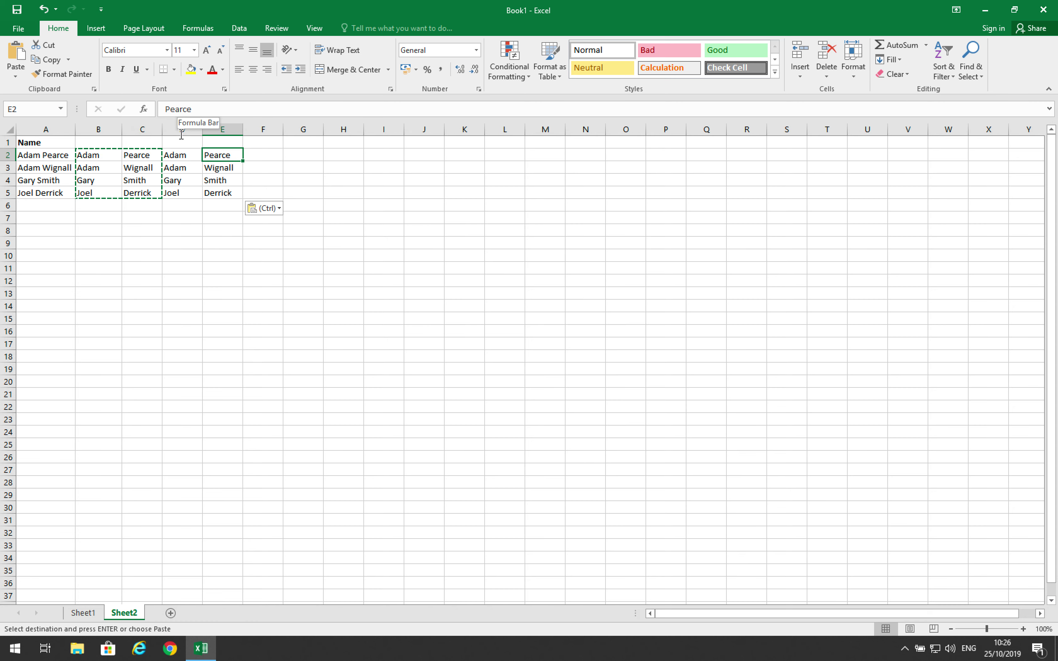
click(147, 156)
click(223, 156)
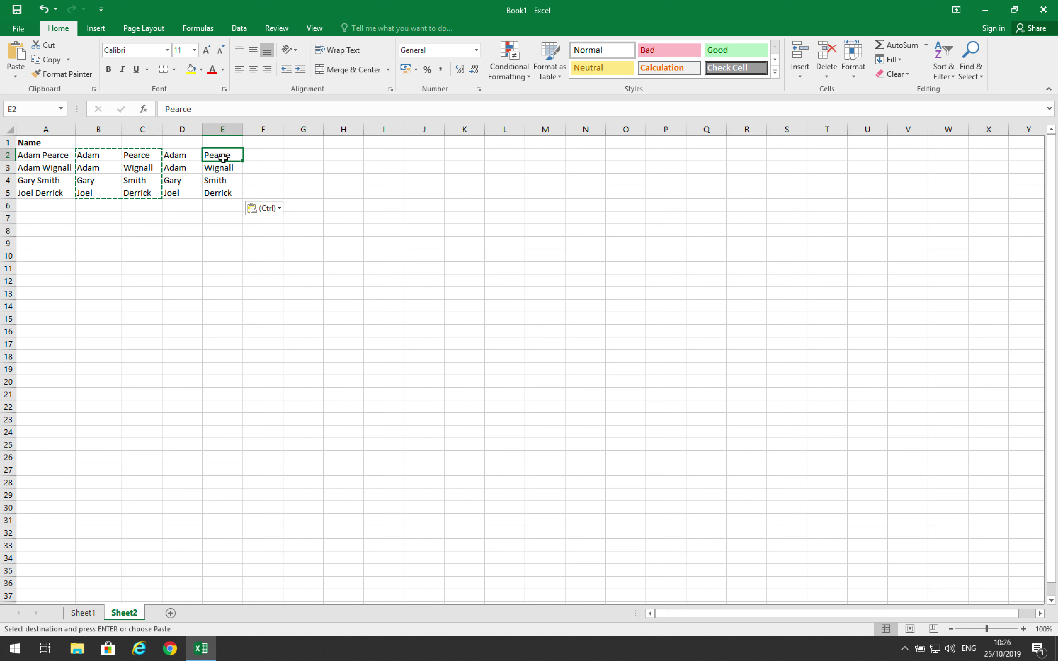
click(51, 155)
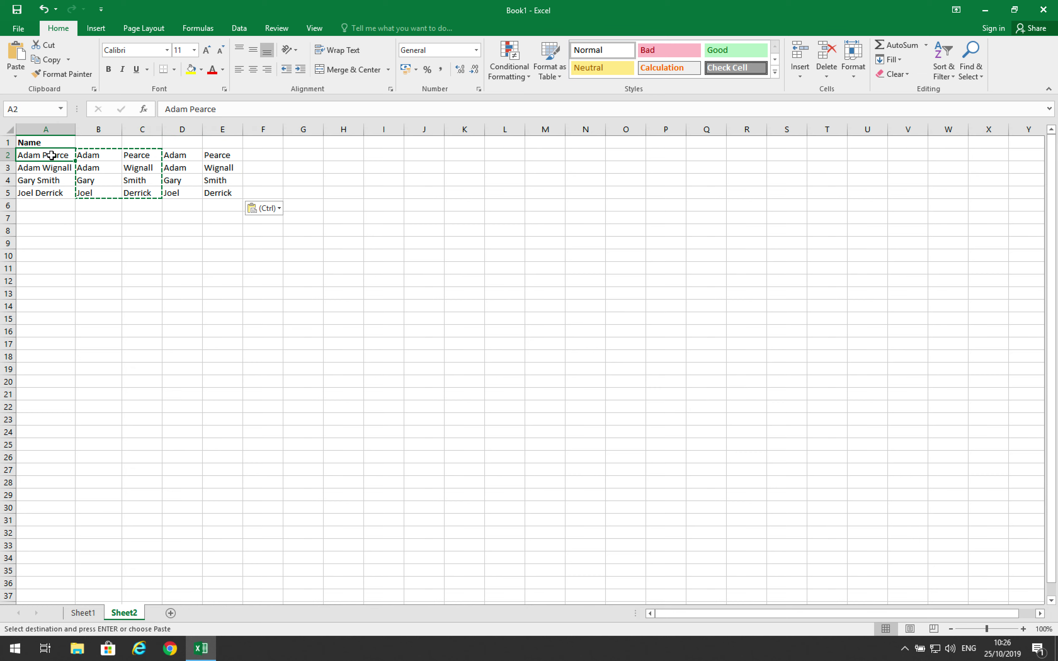